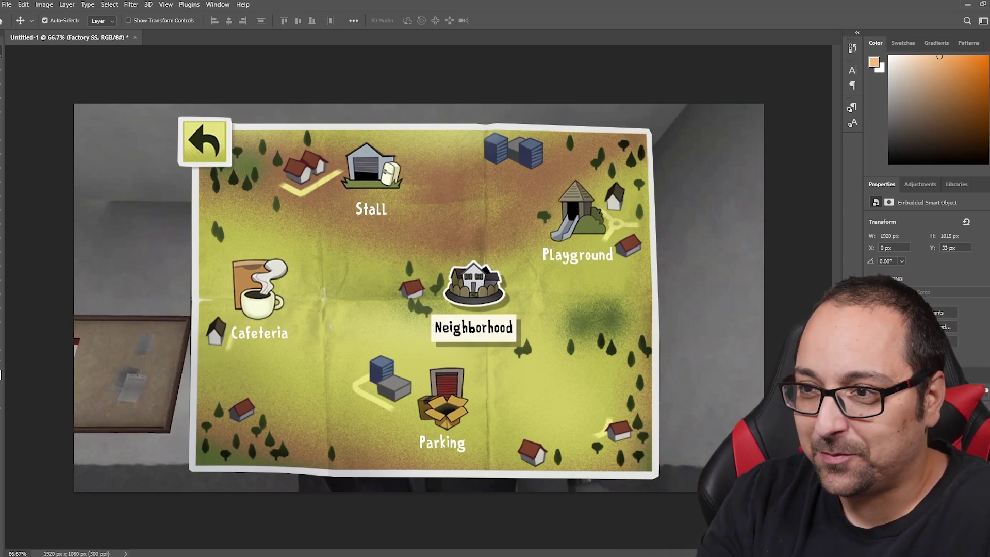
- Nudge the reception counter picture into place and show the coloured Icons reference map
key(ctrl+comma)
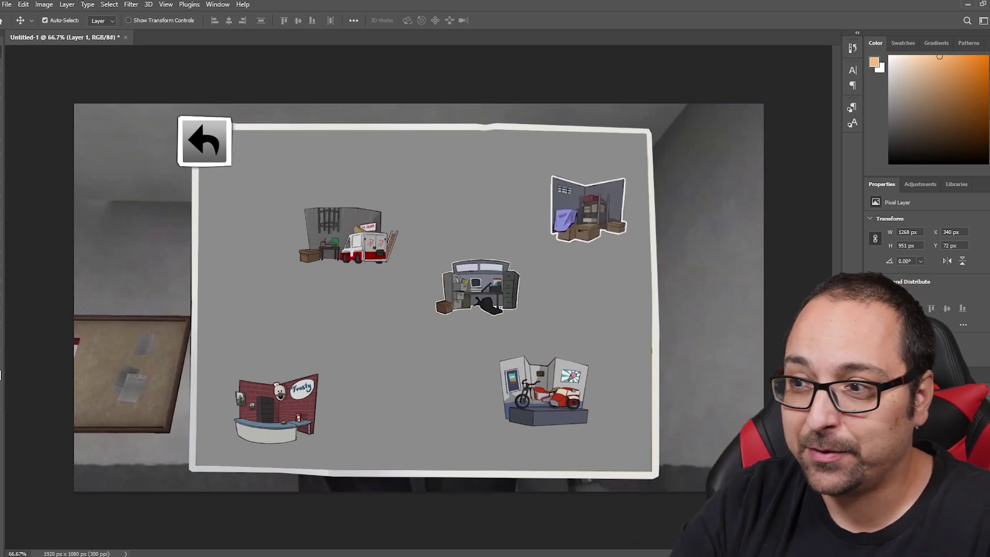
mouse_move(276, 383)
mouse_down()
mouse_move(340, 350)
mouse_move(271, 354)
mouse_move(298, 361)
mouse_move(289, 384)
mouse_up()
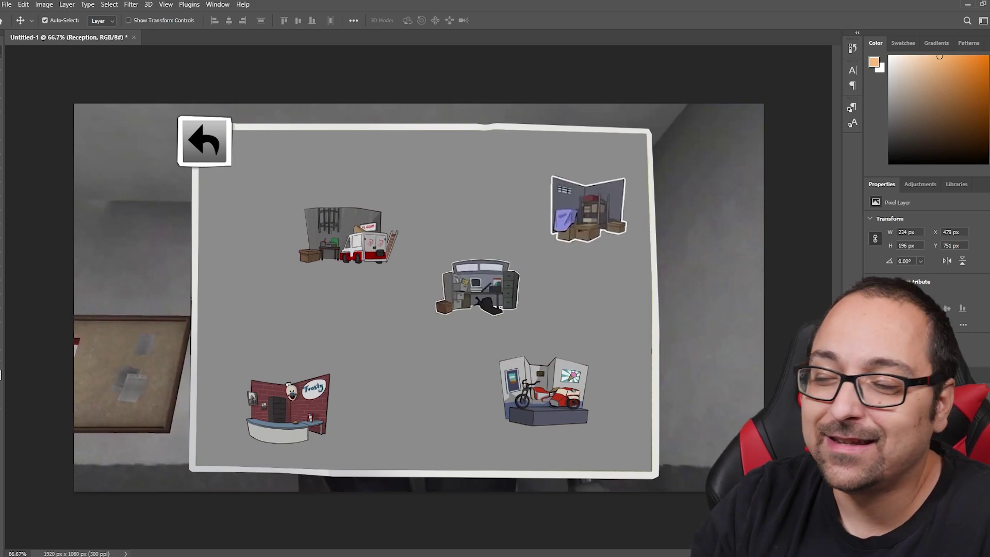
drag(288, 400, 293, 379)
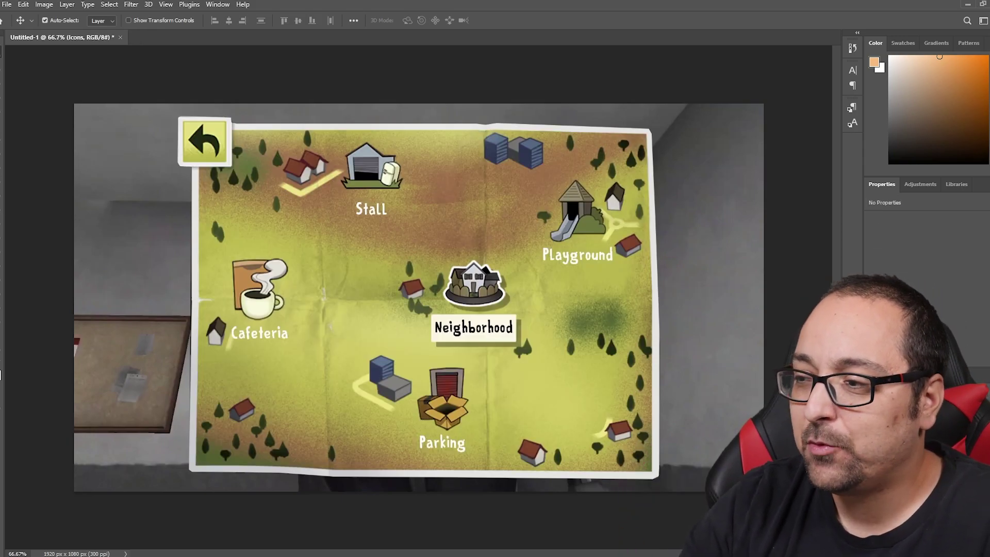
- Paste a white Factory text label onto the room screen and move it down-right
key(ctrl+z)
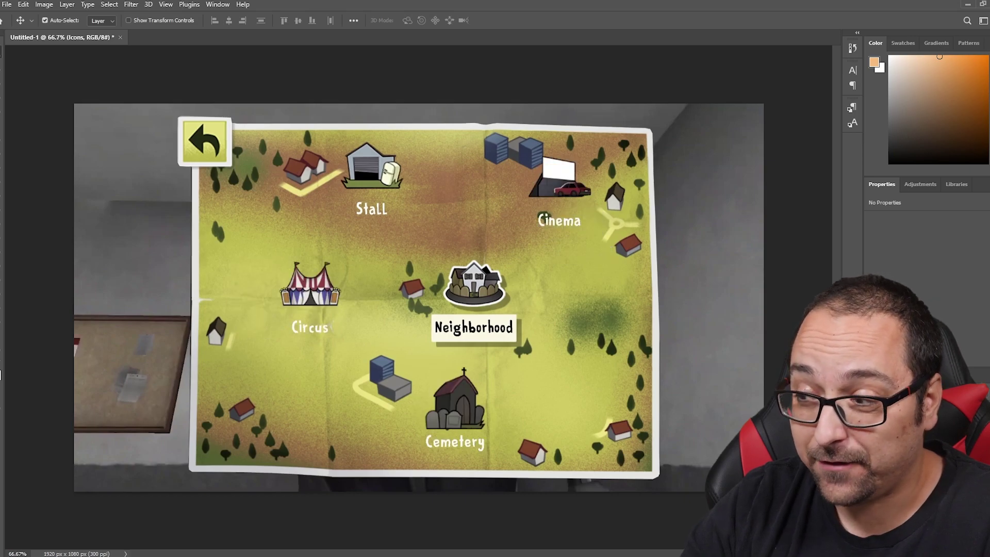
key(ctrl+z)
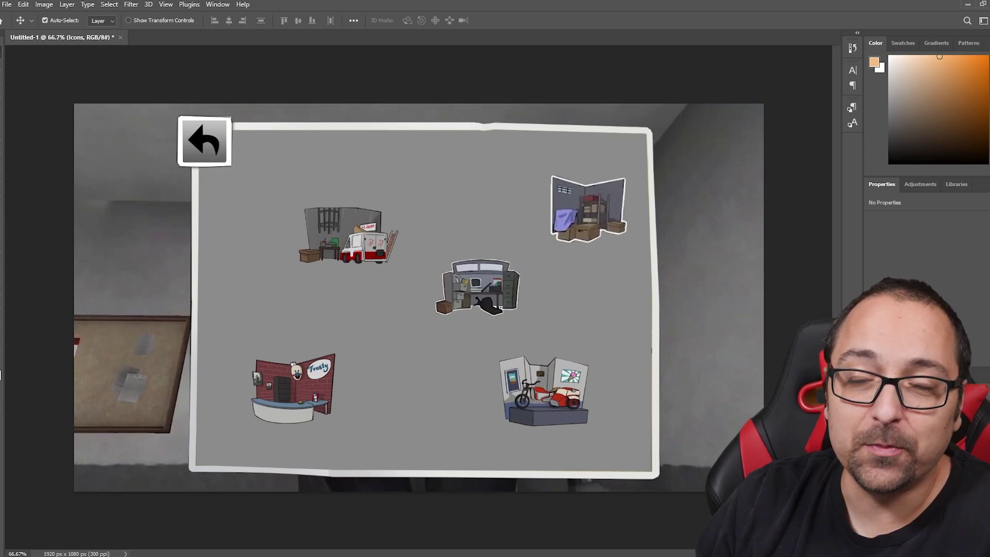
key(ctrl+z)
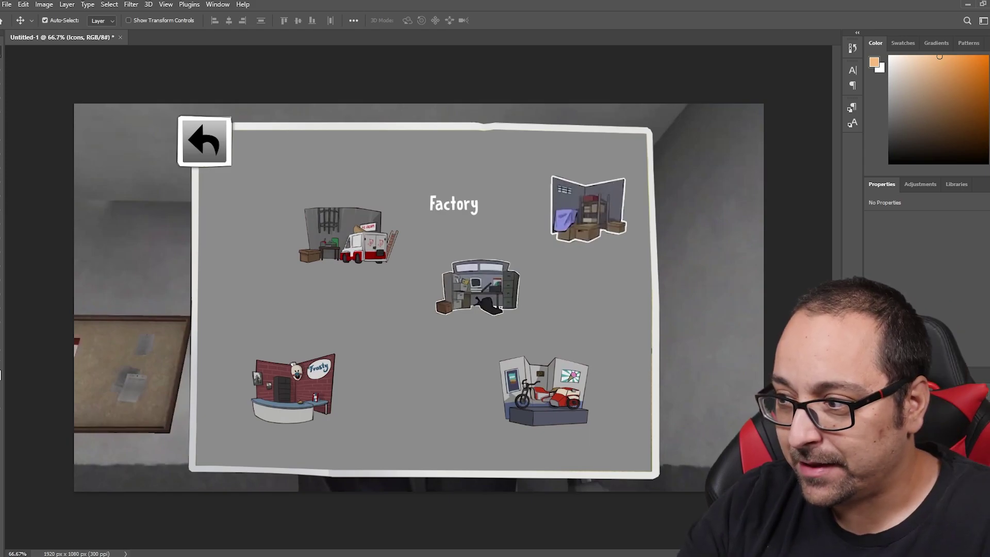
click(924, 438)
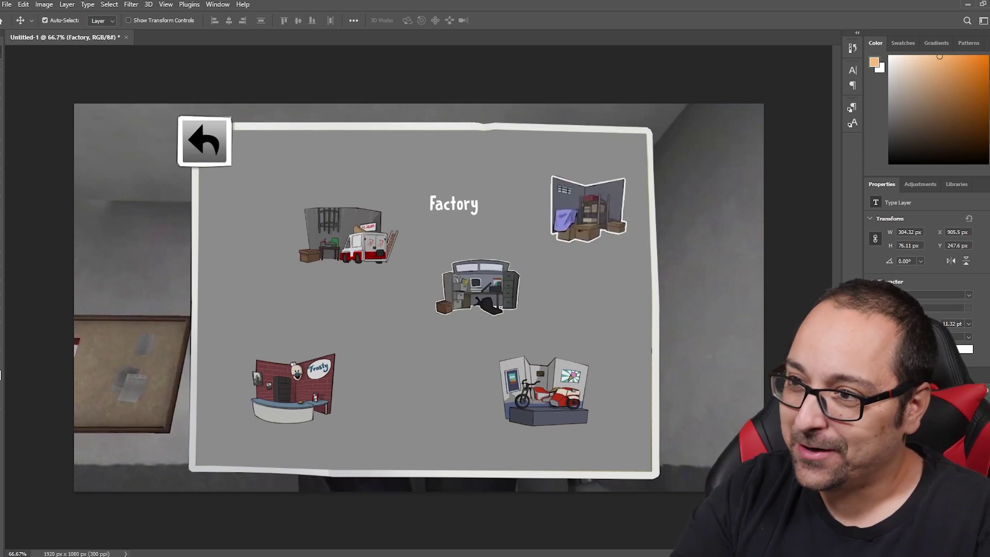
drag(472, 206, 497, 333)
double_click(479, 334)
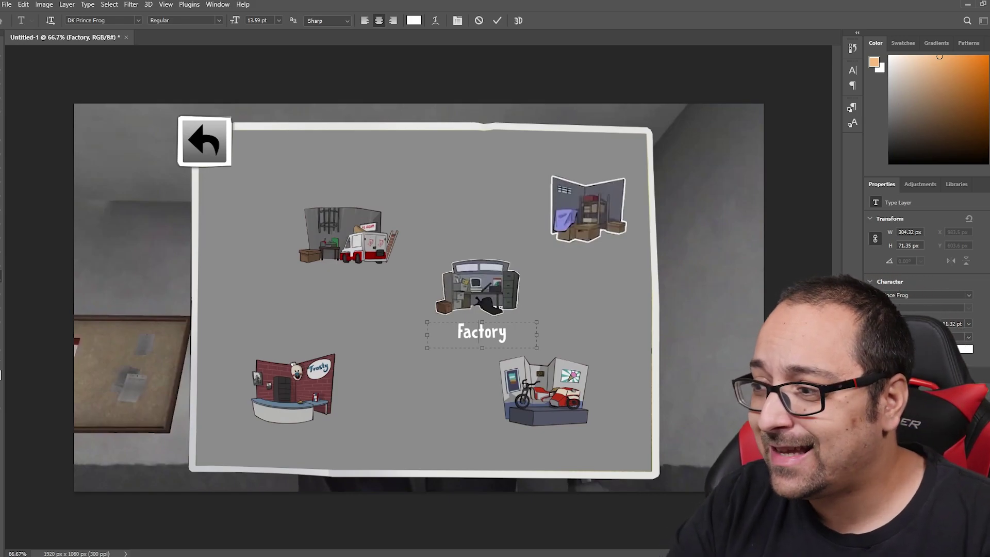
key(ctrl+Return)
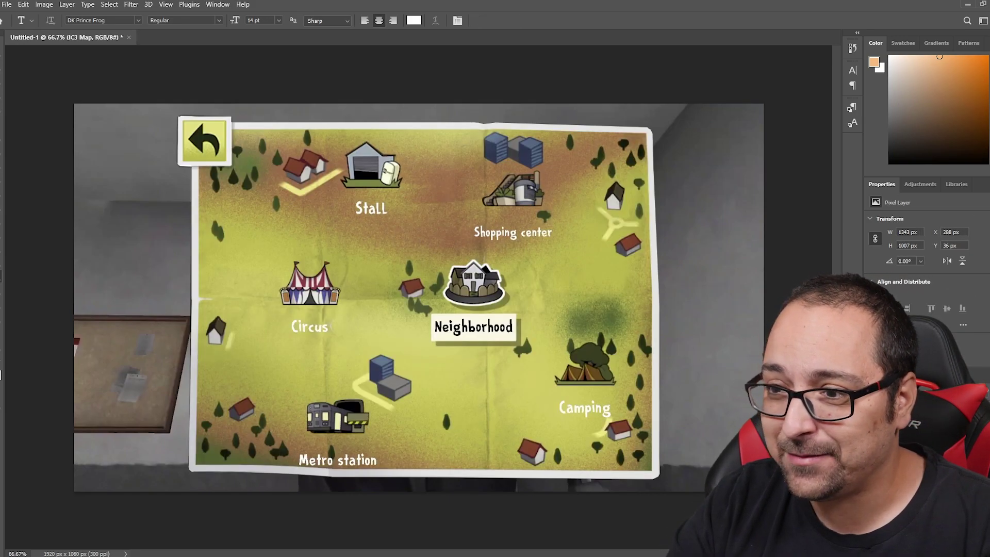
- Place the label over the map's Circus lettering, retype it 'Circus', then hide the map
click(923, 443)
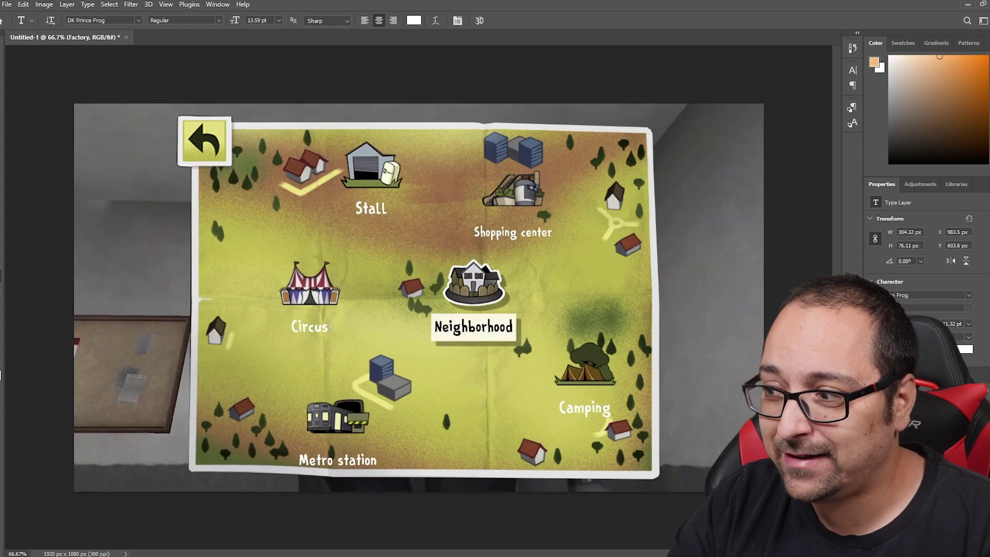
key(v)
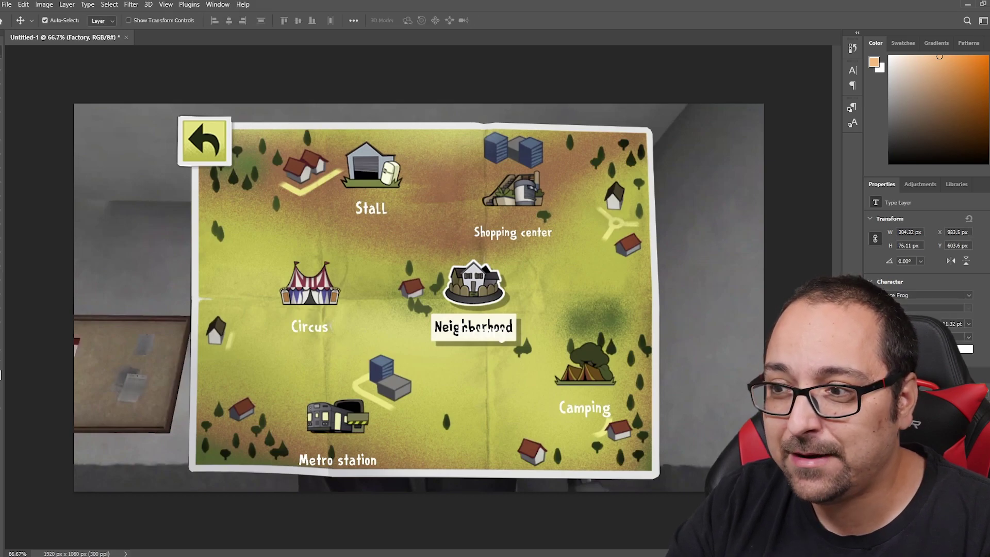
drag(474, 326, 356, 321)
key(t)
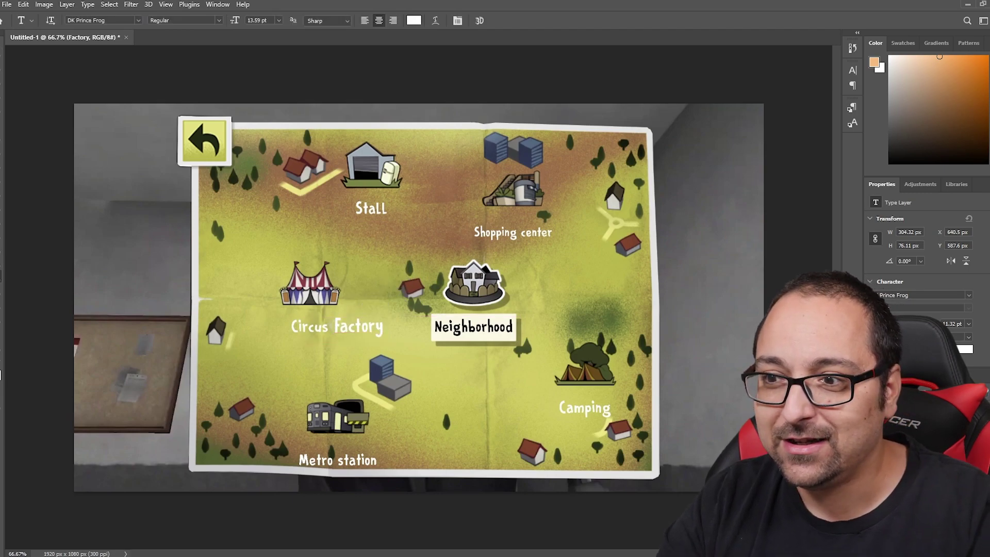
double_click(361, 326)
text(Circus)
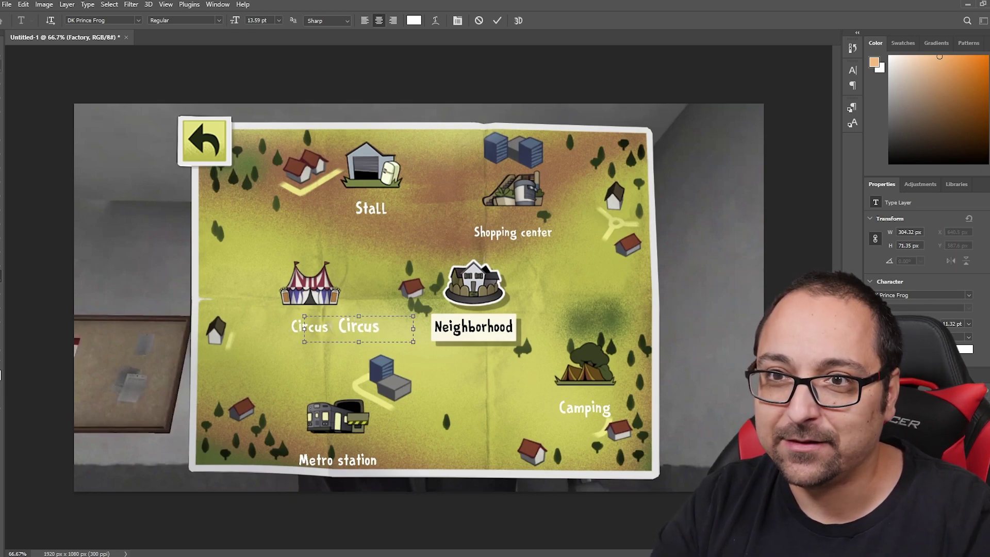
click(1, 52)
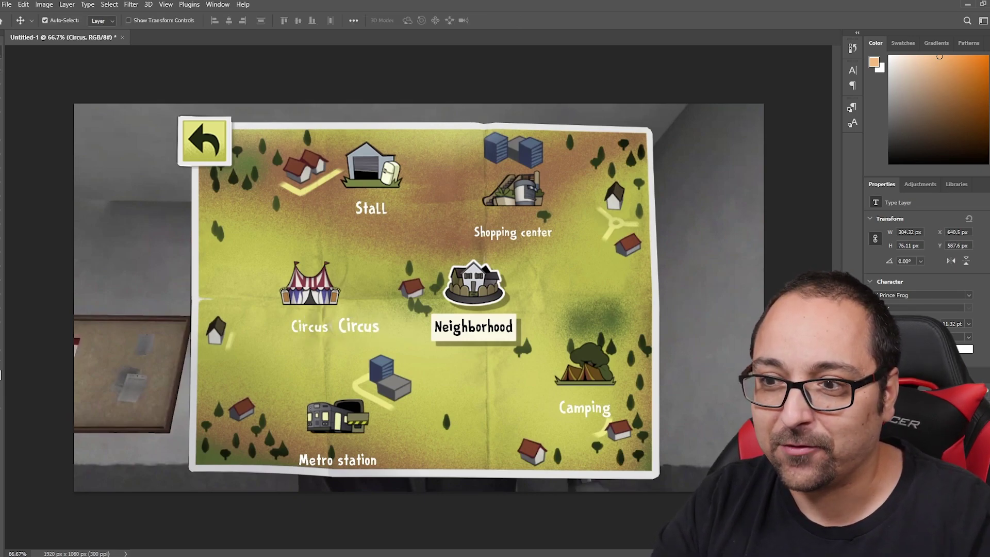
mouse_move(365, 326)
mouse_down()
mouse_move(315, 326)
mouse_move(377, 321)
mouse_up()
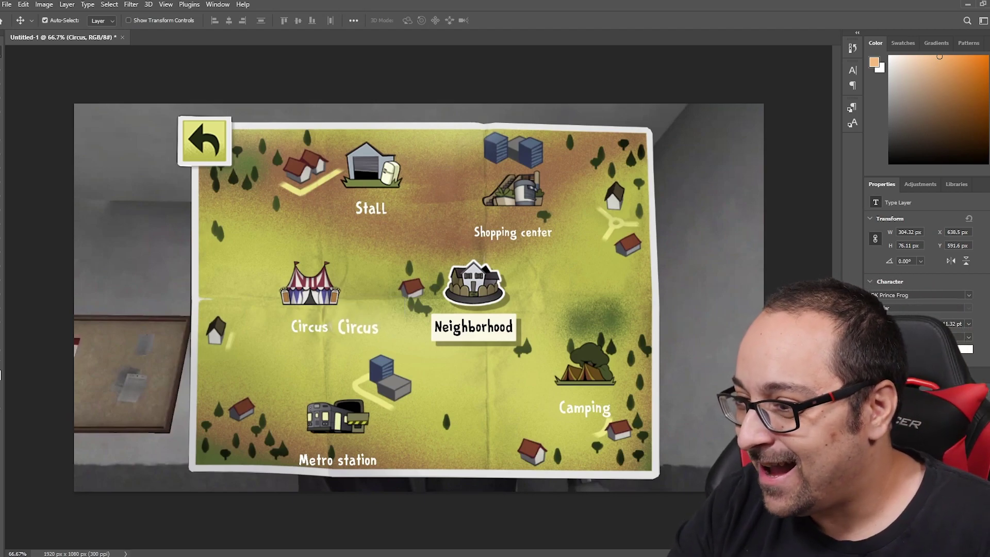
click(871, 449)
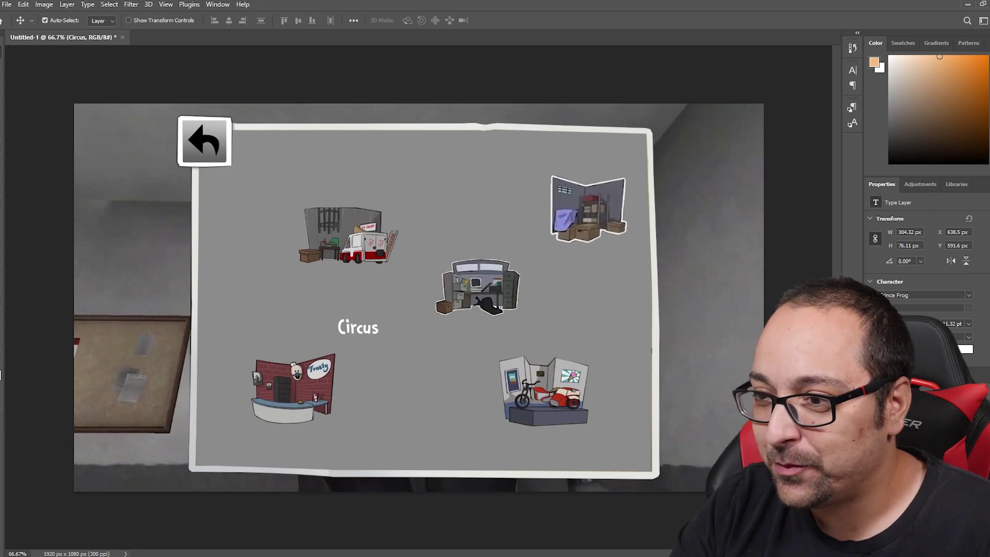
- Move the label below the reception counter, retype it 'Reception' and shrink it slightly
drag(357, 328, 290, 440)
key(t)
click(290, 440)
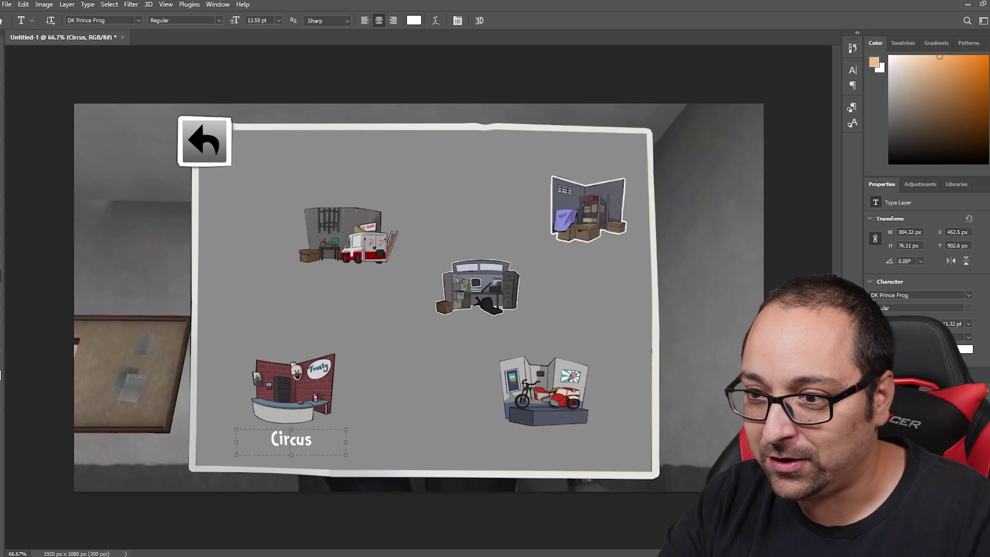
key(ctrl+a)
text(Reception)
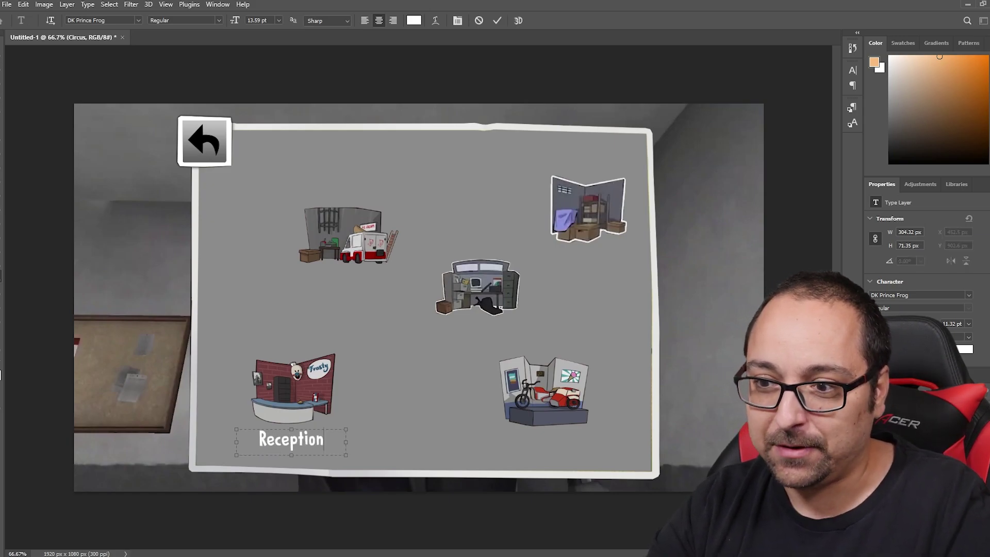
key(ctrl+Return)
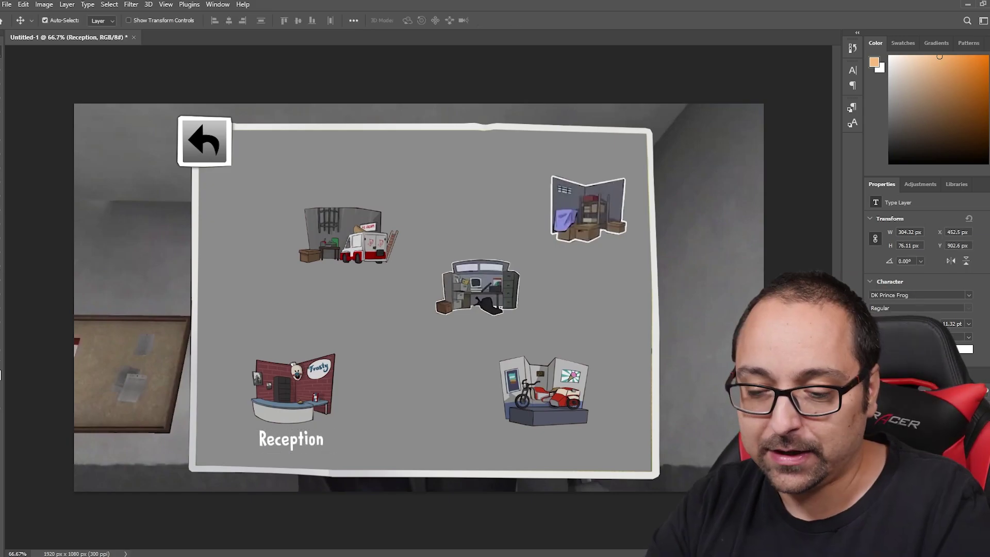
key(ctrl+t)
drag(346, 455, 339, 454)
key(Return)
drag(282, 440, 286, 439)
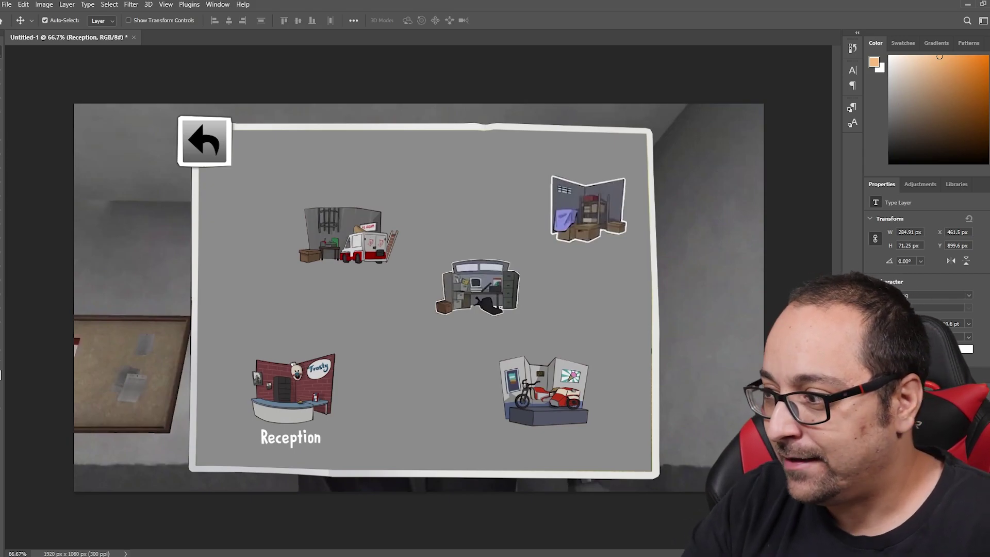
- Copy the Reception label under the truck room and retype it 'Garage'
alt+drag(291, 438, 345, 276)
key(t)
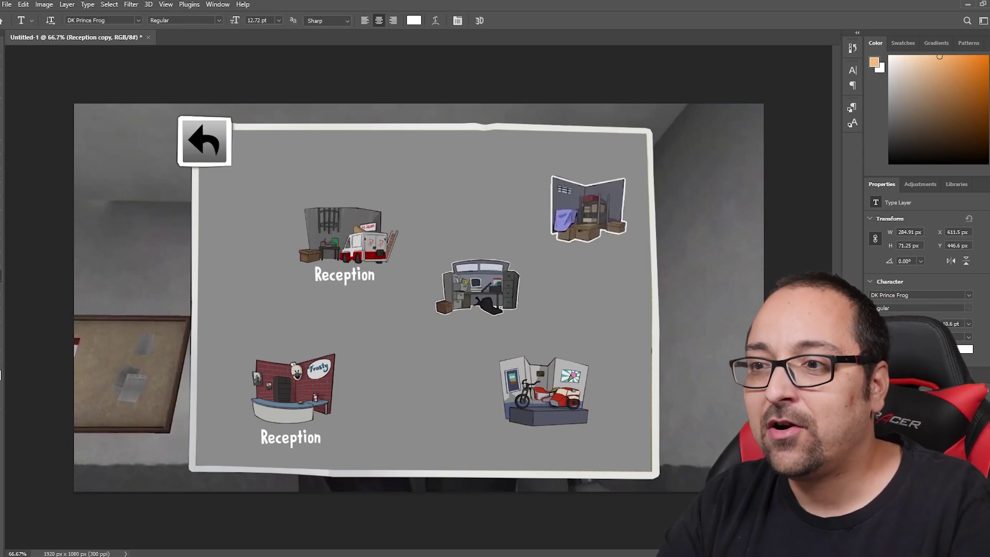
double_click(343, 273)
key(BackSpace)
text(Gargage)
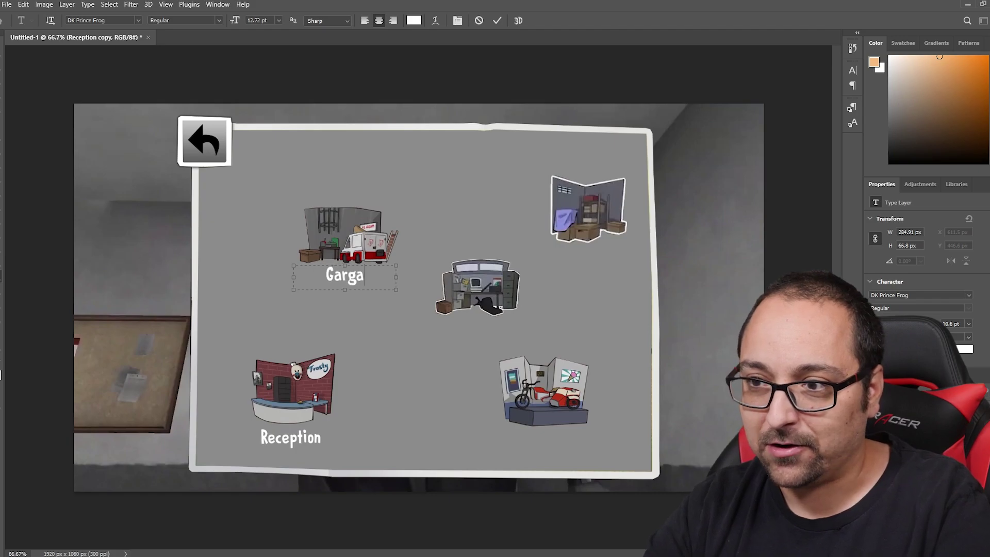
key(BackSpace)
key(BackSpace)
key(BackSpace)
key(BackSpace)
text(age)
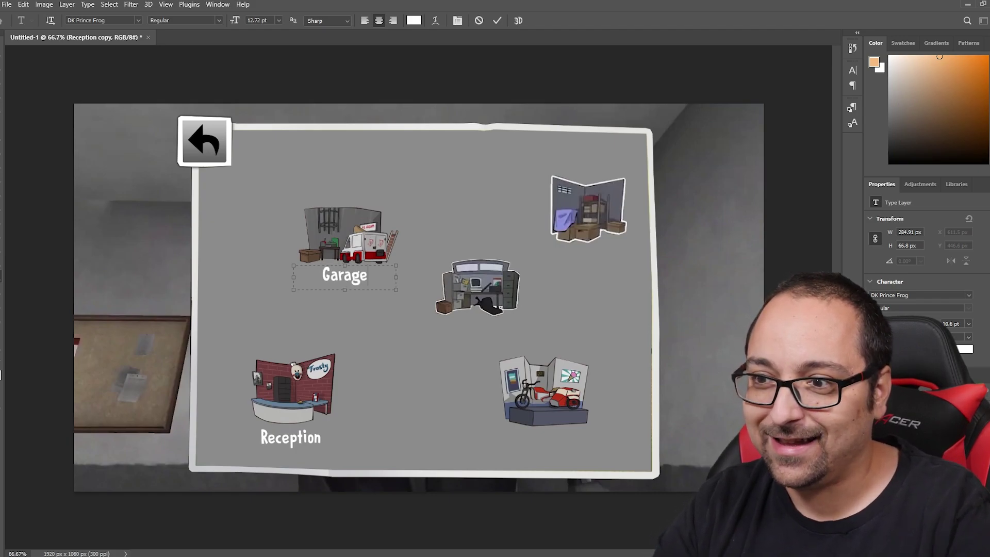
key(ctrl+Return)
- Copy the Garage label under the storage room and retype it 'Storage'
key(v)
alt+drag(339, 276, 591, 259)
key(t)
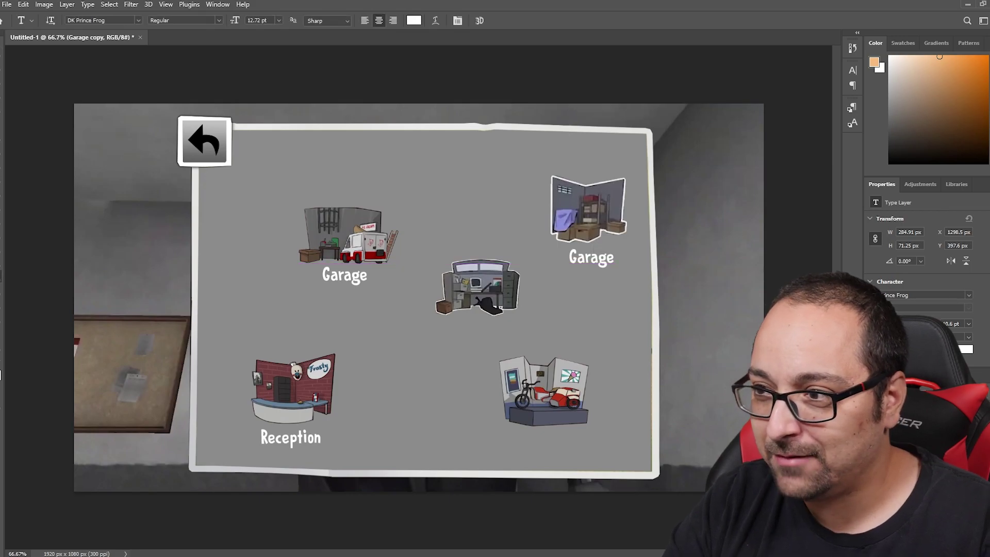
click(591, 258)
key(ctrl+a)
text(Storage)
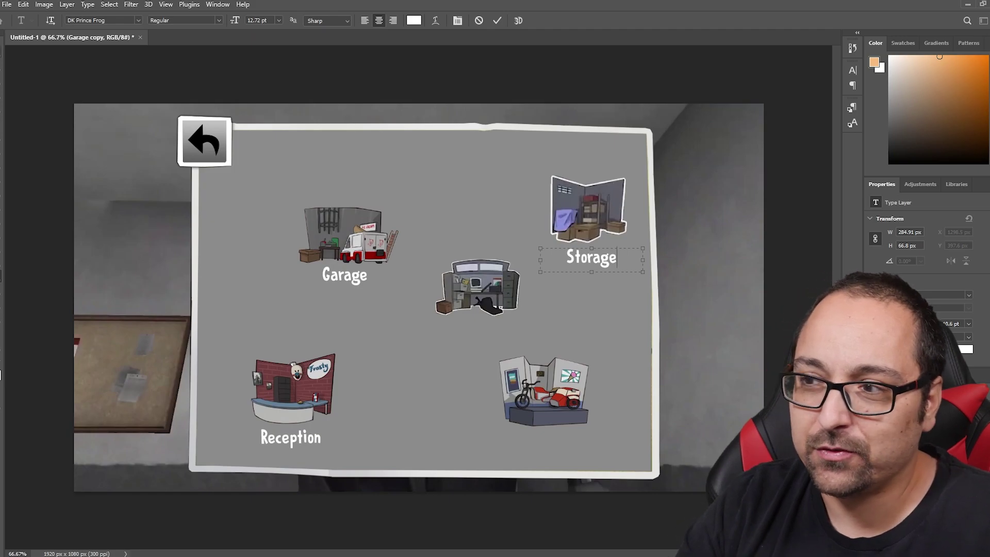
click(1, 51)
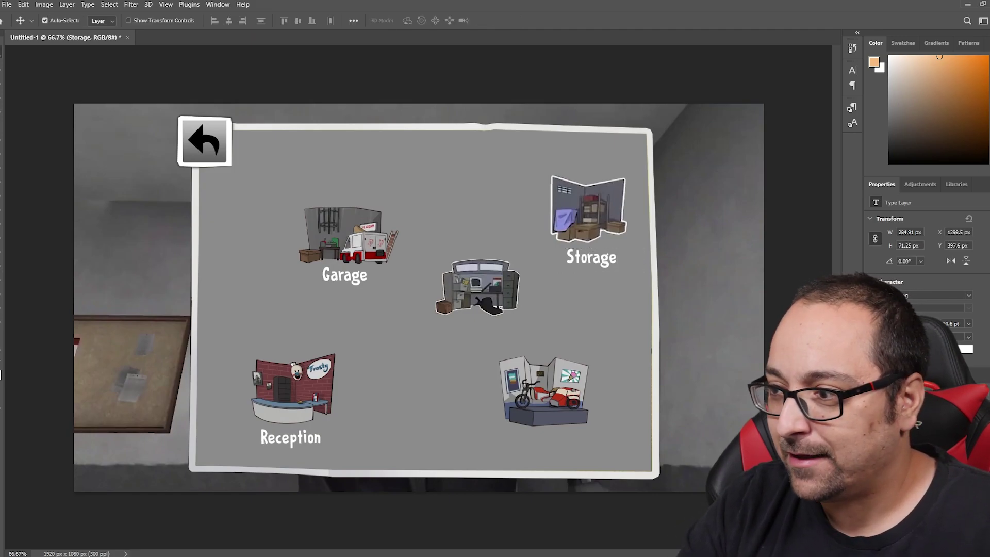
- Copy the Storage label below the office picture and retype it 'Office'
alt+drag(596, 257, 482, 329)
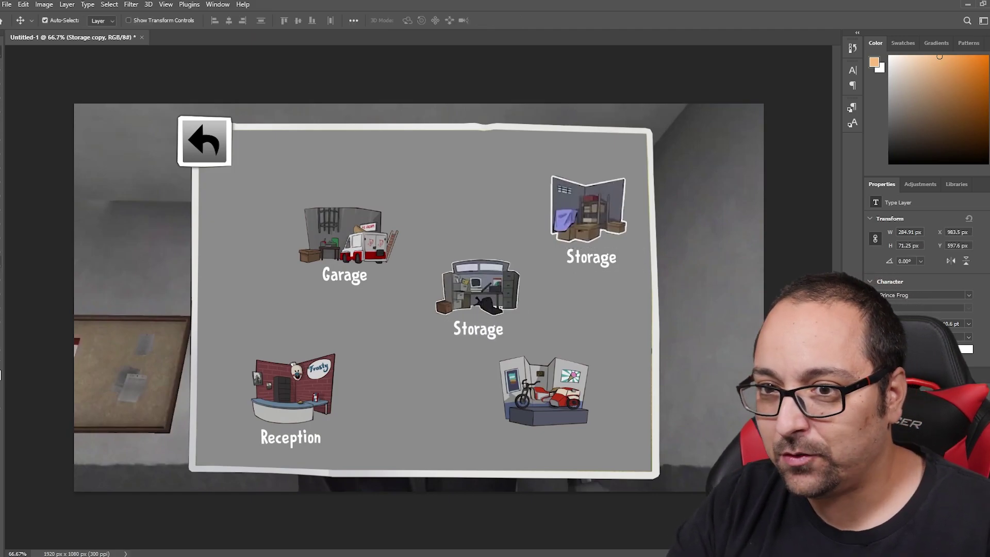
click(0, 276)
click(479, 330)
key(ctrl+a)
text(Of)
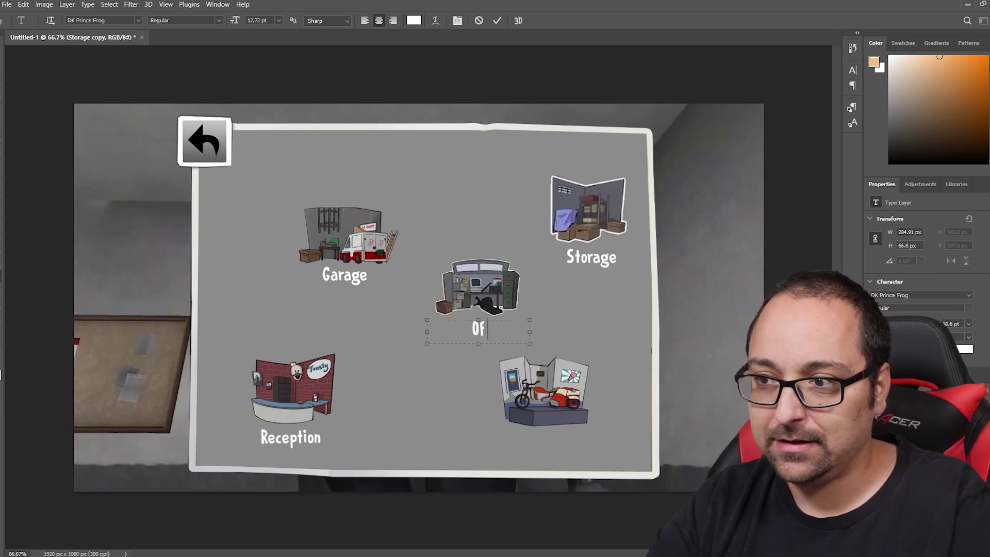
text(fice)
click(1, 51)
- Duplicate the Office layer, move it under the motorbike room and retype it 'Souvenir'
right_click(928, 438)
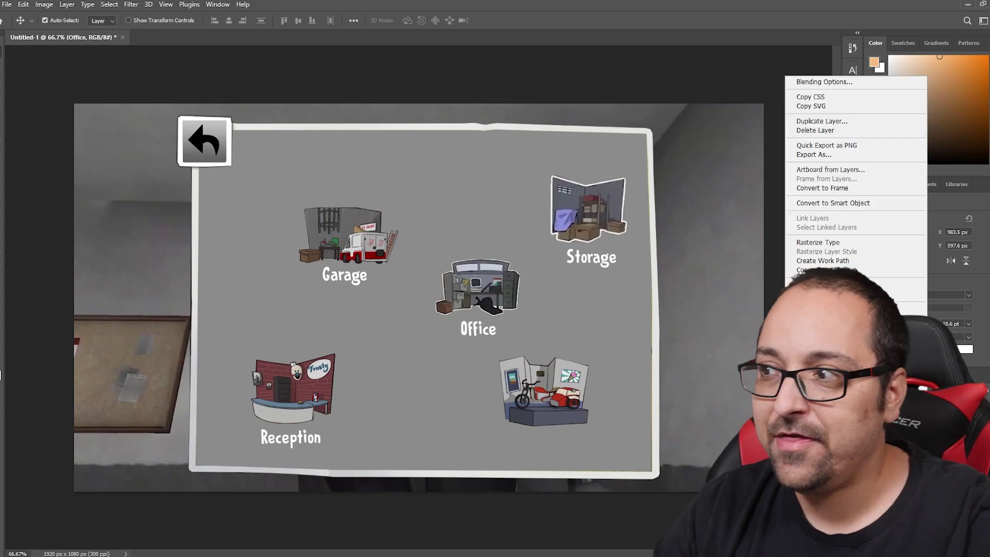
click(823, 122)
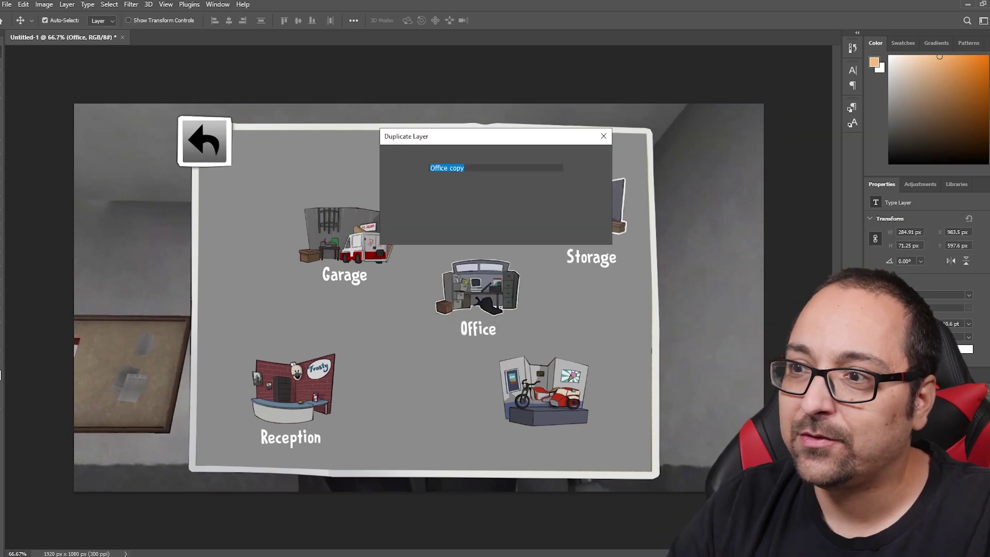
key(Return)
drag(478, 330, 546, 442)
key(t)
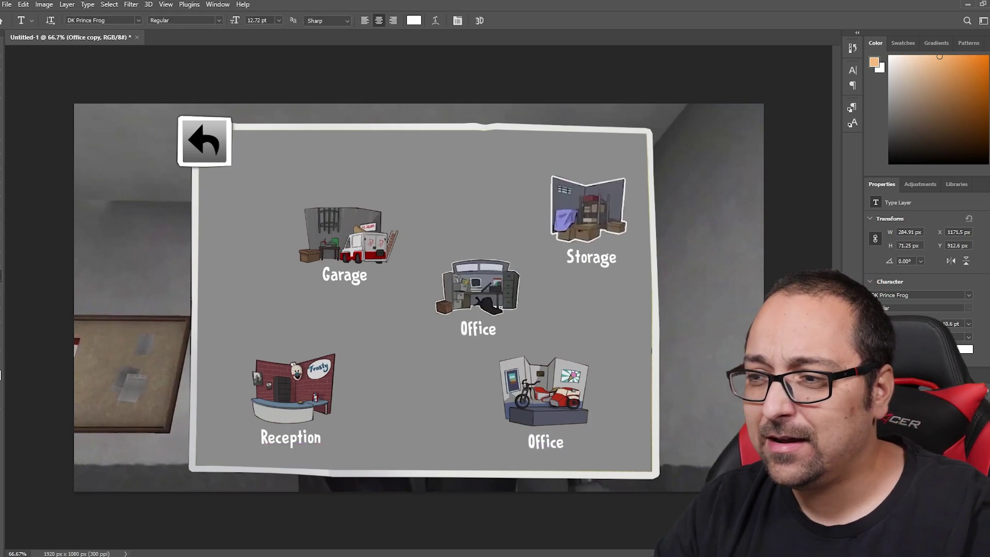
double_click(545, 442)
text(So)
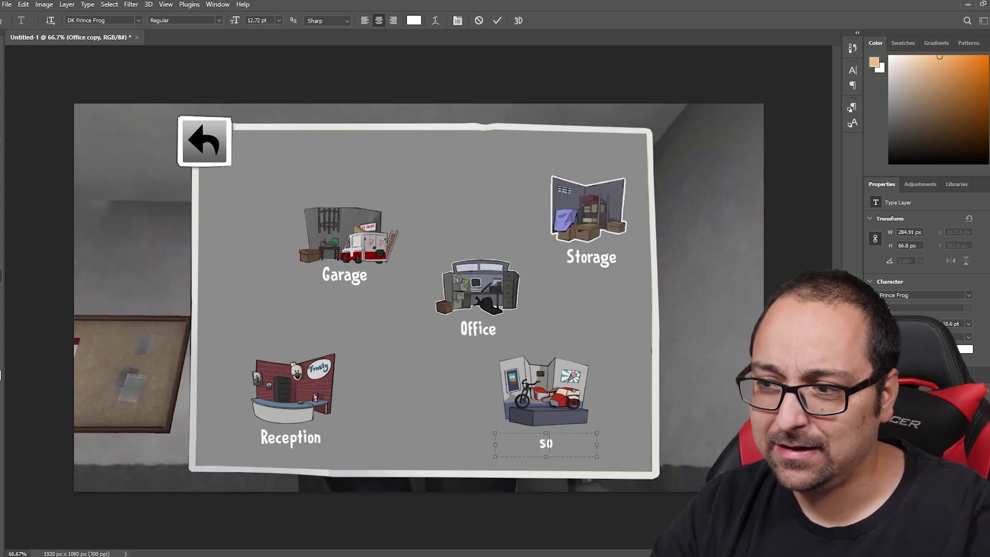
text(uvinir)
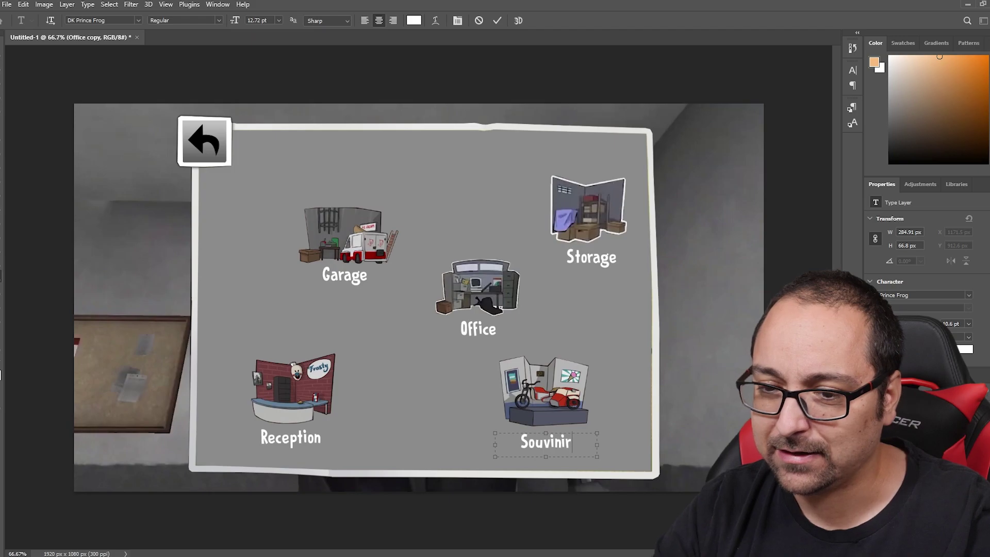
key(BackSpace)
key(BackSpace)
key(BackSpace)
key(BackSpace)
text(enir)
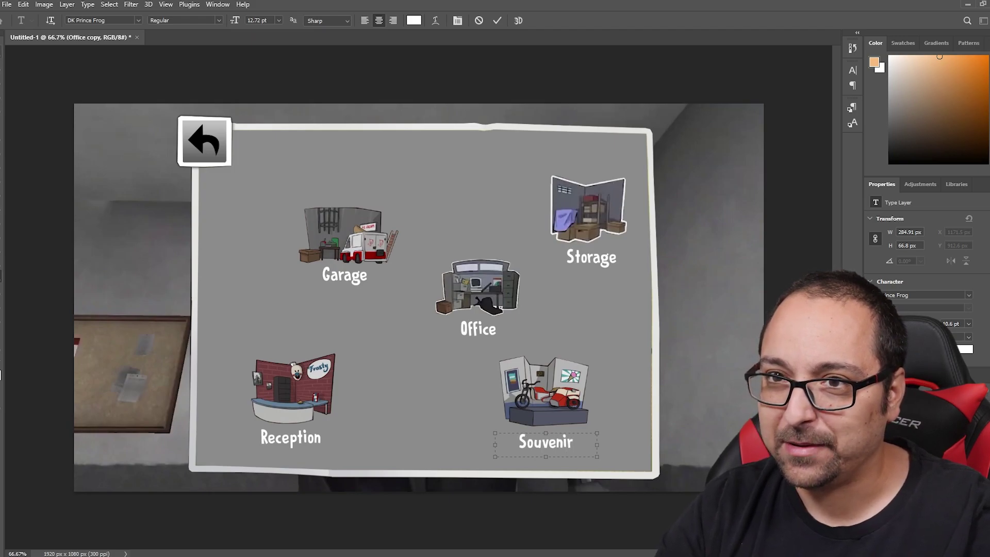
click(1, 52)
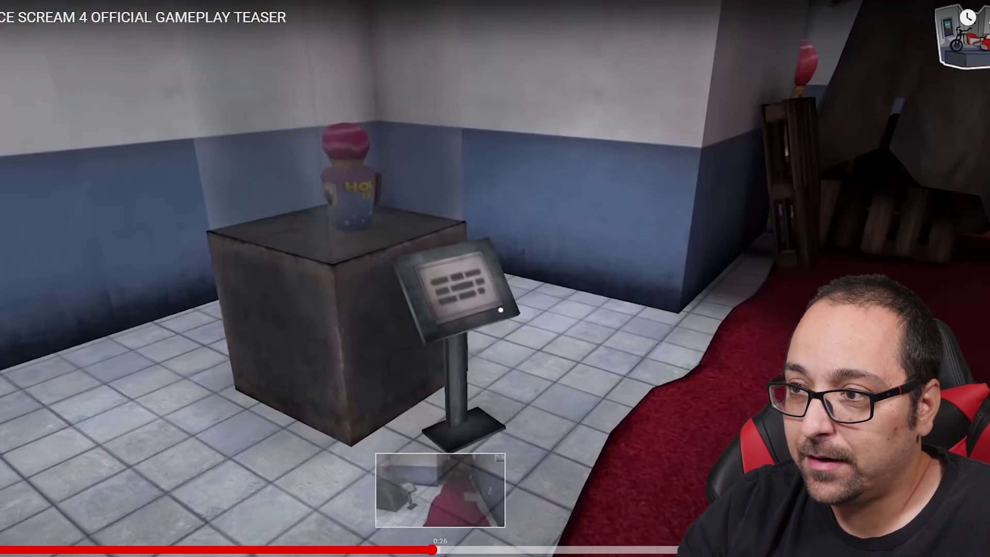
- Scrub the YouTube gameplay teaser to the museum exhibit scenes and pause there
mouse_move(432, 550)
mouse_down()
mouse_move(601, 549)
mouse_move(415, 550)
mouse_up()
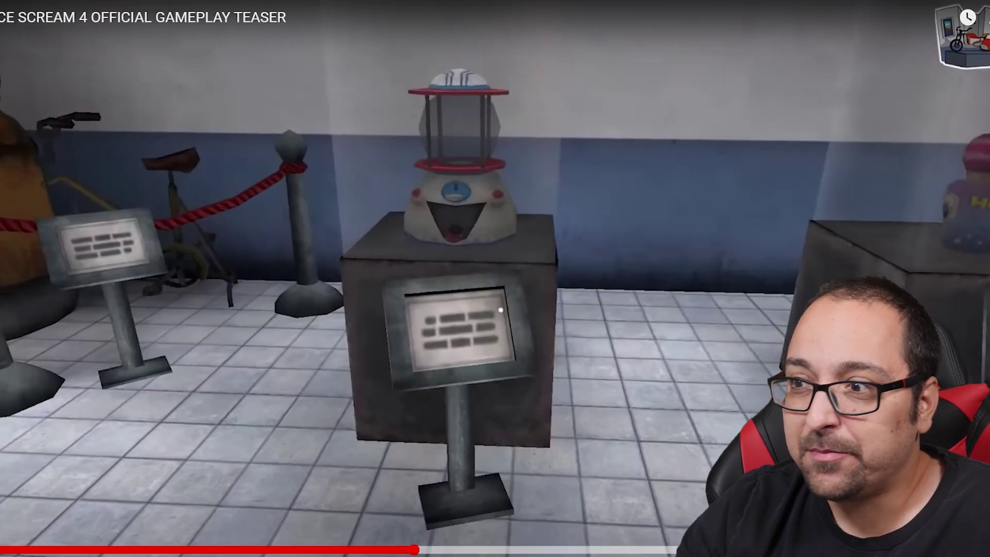
click(400, 550)
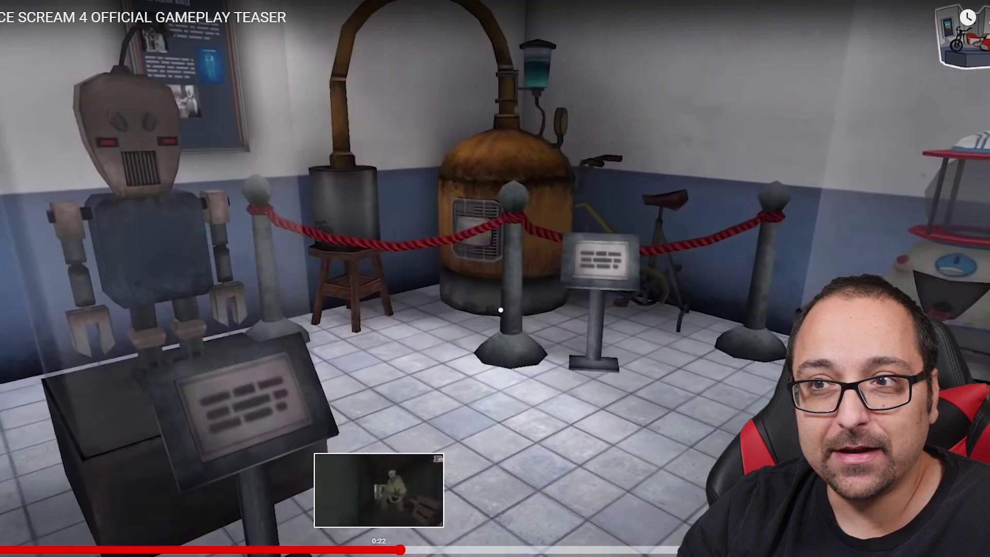
click(380, 550)
click(396, 550)
click(404, 549)
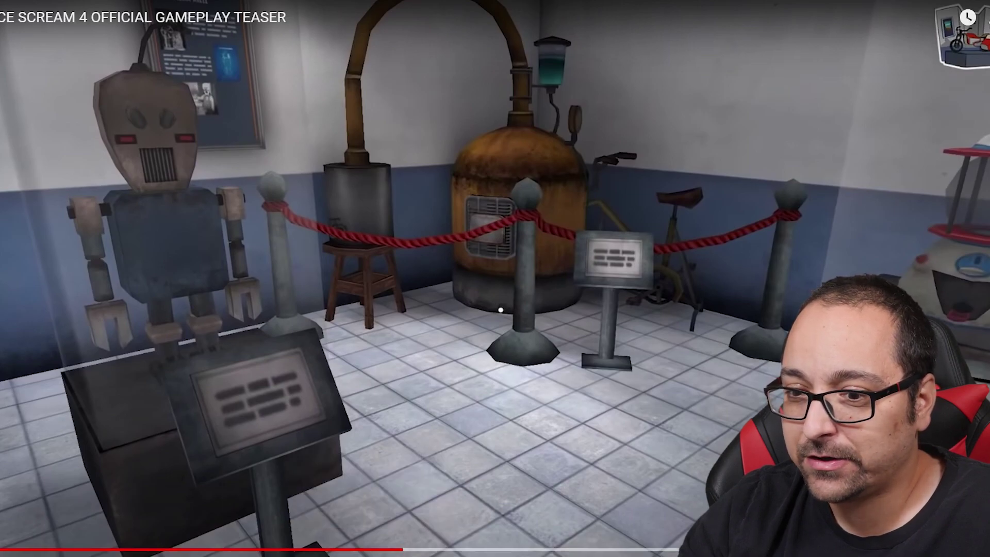
click(11, 556)
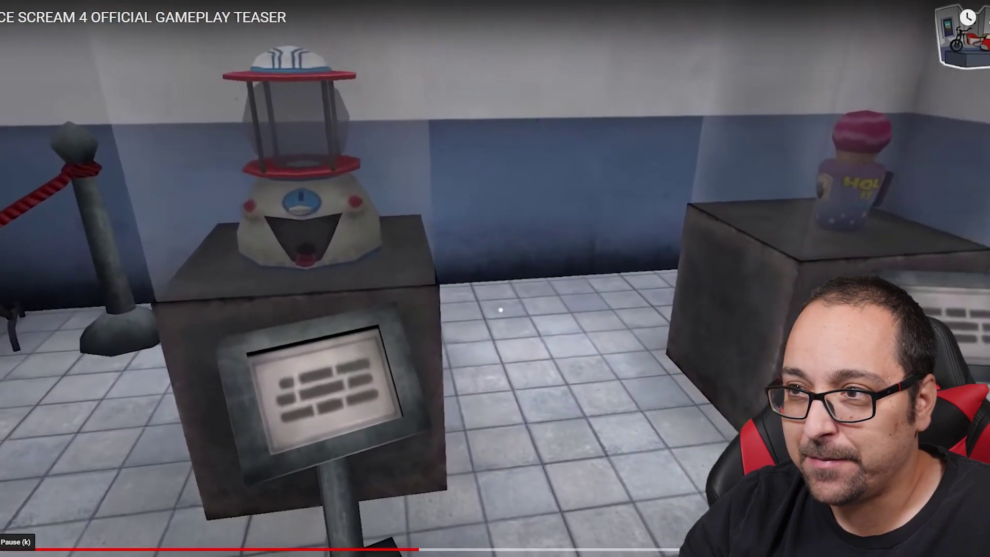
key(k)
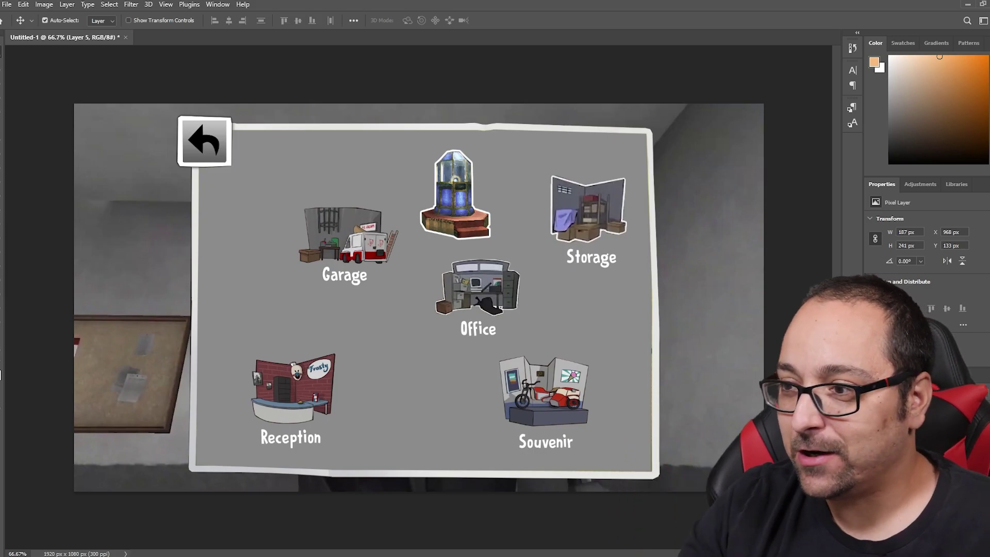
- Place the Souvenir label under the crystal exhibit icon and duplicate the label layer
drag(545, 442, 472, 236)
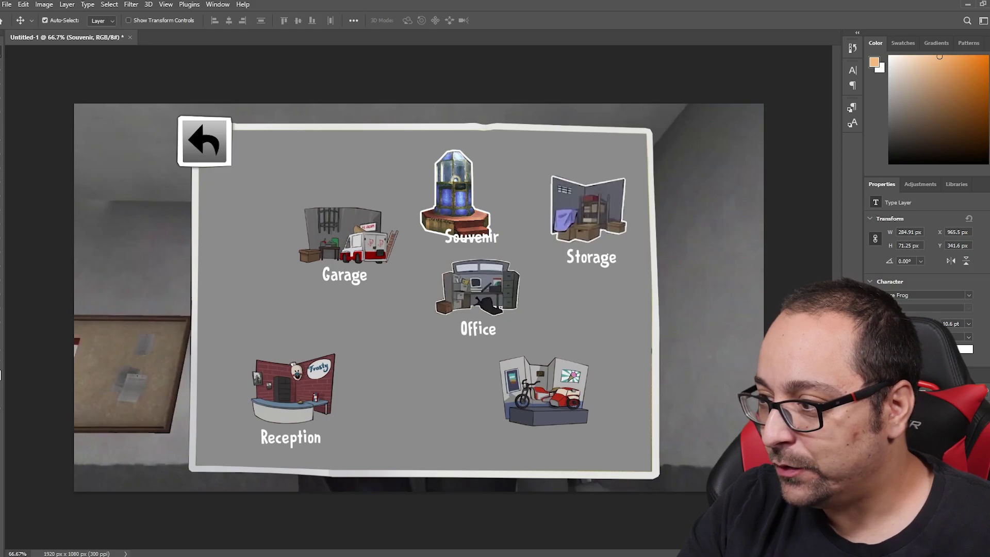
drag(455, 181, 469, 167)
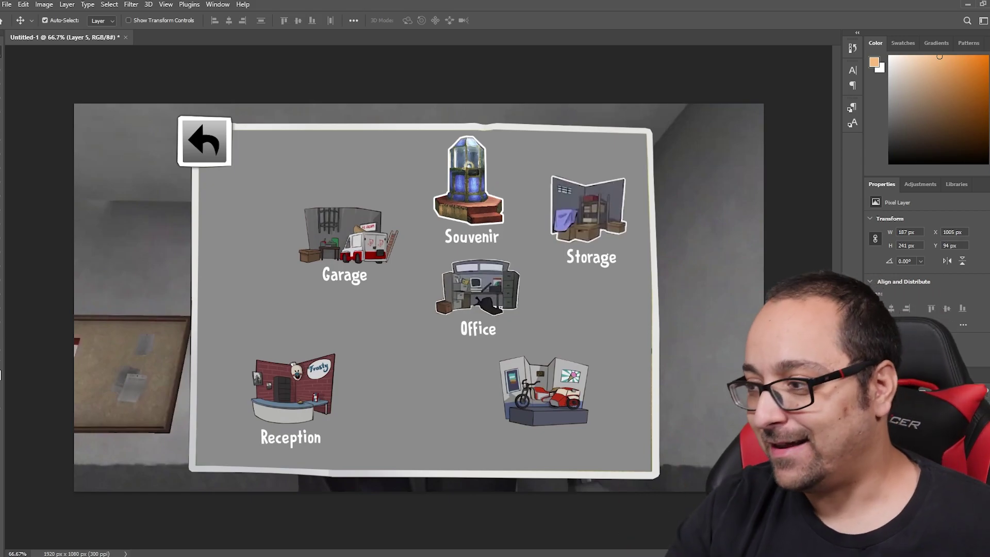
right_click(921, 438)
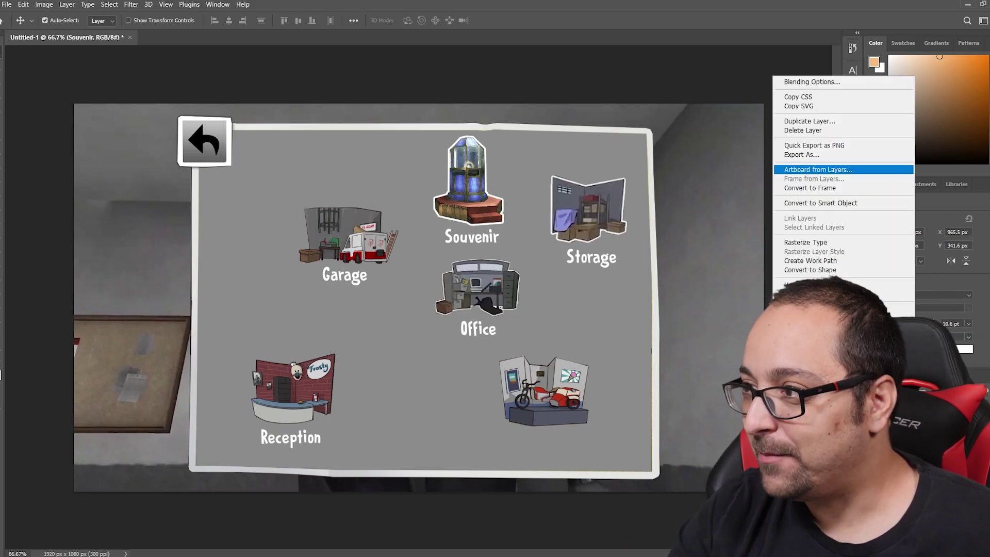
click(820, 121)
key(Return)
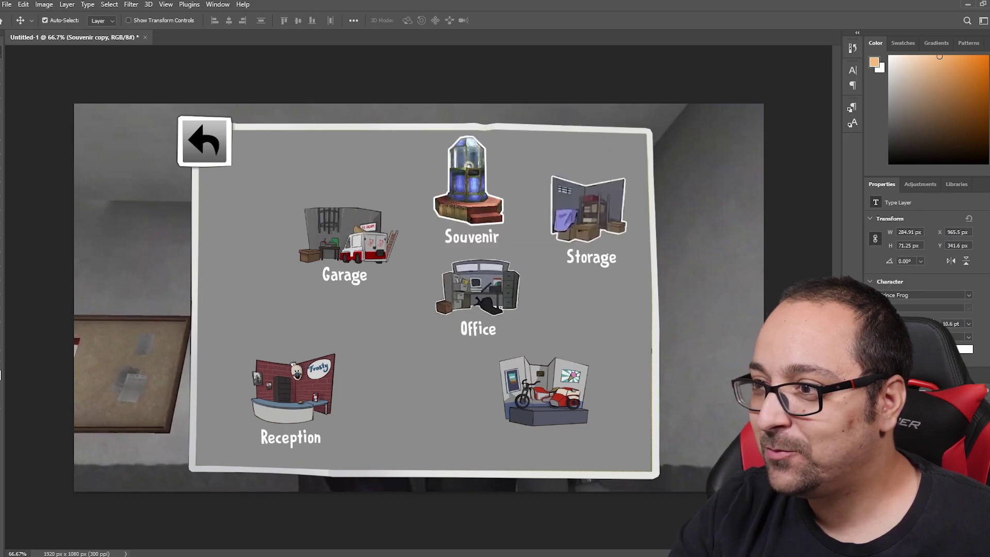
- Move the copied label under the motorcycle room and retype it 'Museum'
drag(472, 238, 551, 445)
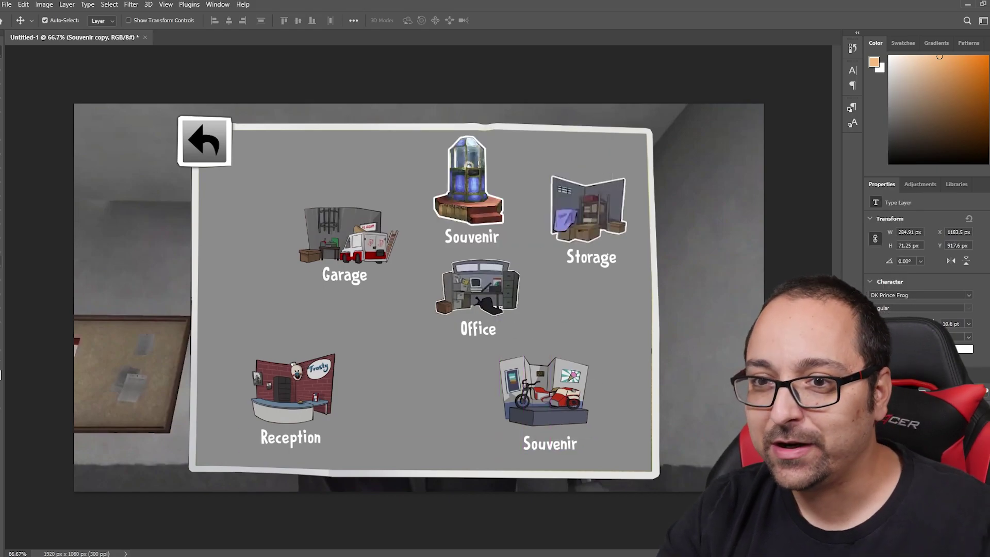
key(t)
double_click(551, 444)
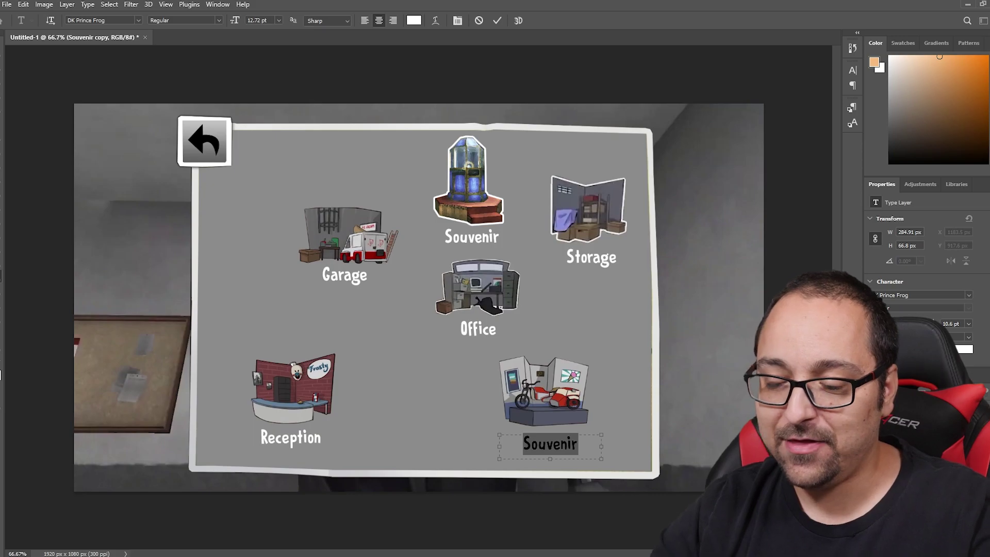
text(Museum)
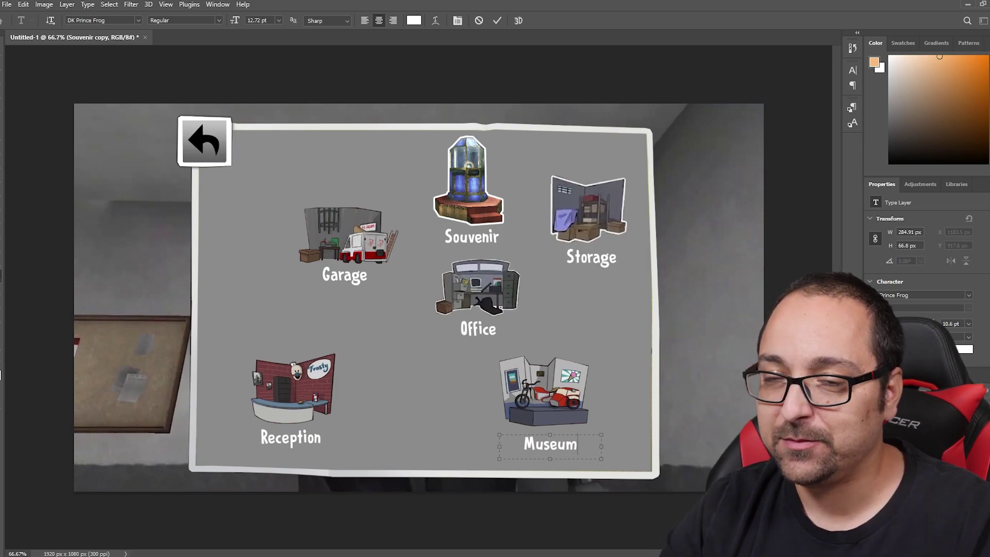
click(1, 51)
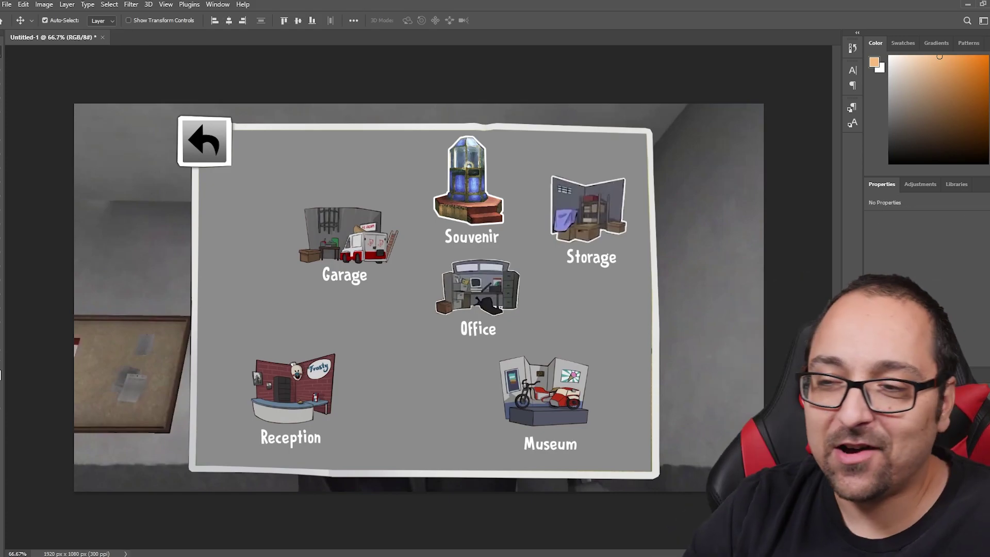
- Shift the Garage icon and label left, and the Souvenir crystal left and slightly down
click(923, 454)
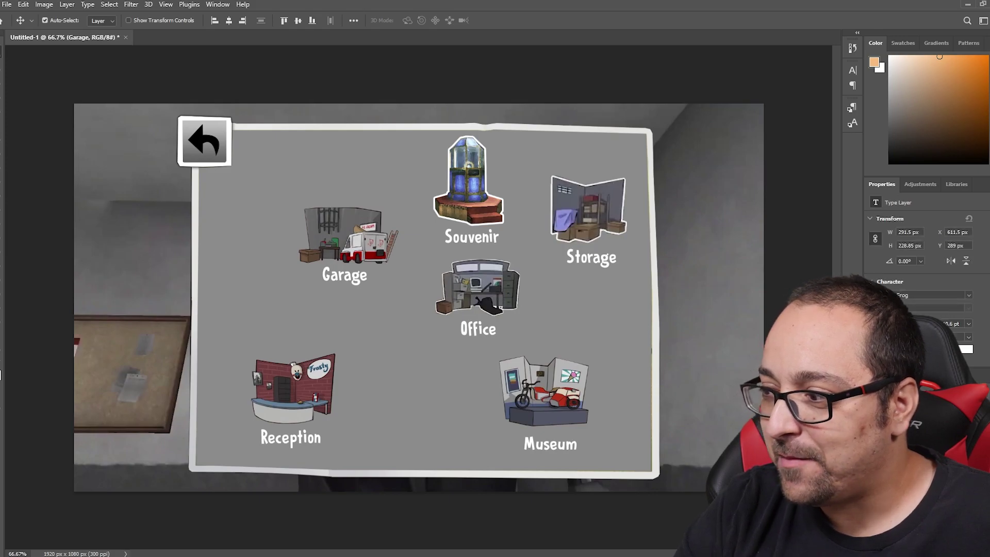
click(923, 474)
drag(364, 215, 290, 230)
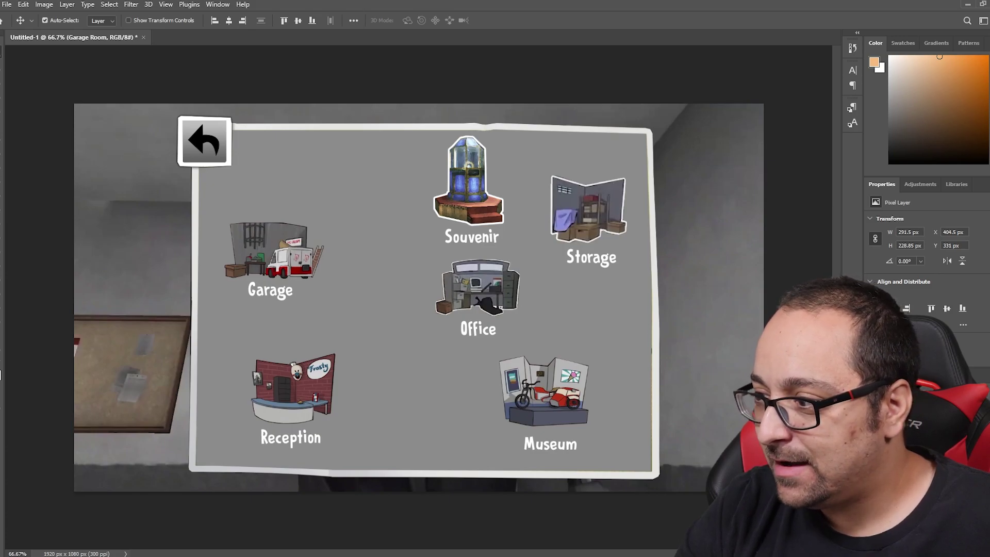
click(469, 170)
drag(468, 181, 399, 190)
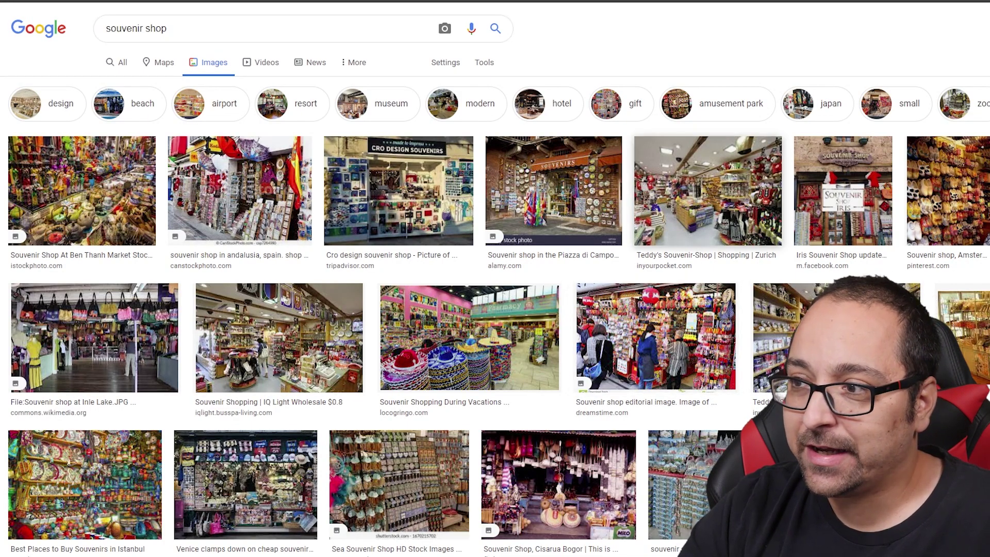
click(708, 191)
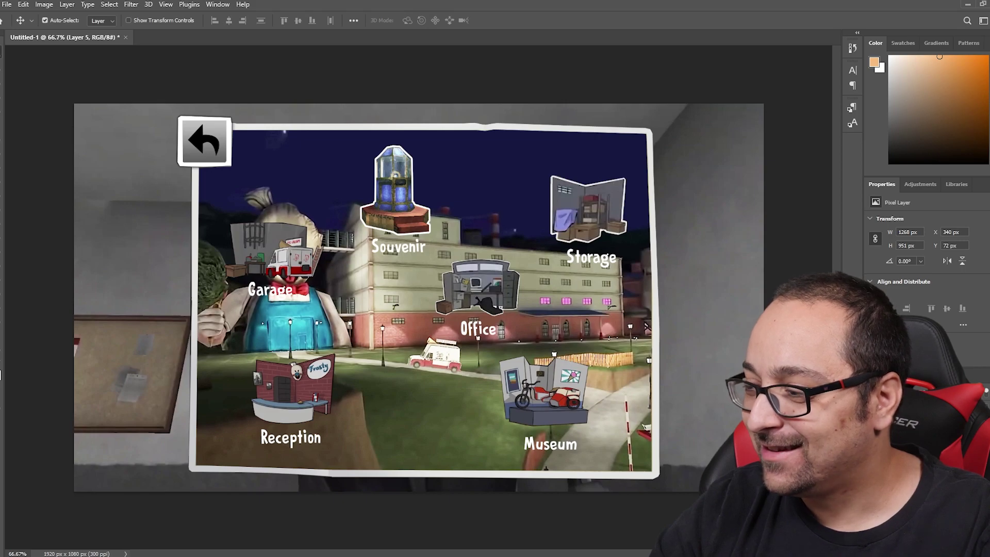
- Give the factory screenshot layer a grey Color Overlay style at reduced opacity
right_click(929, 459)
click(907, 25)
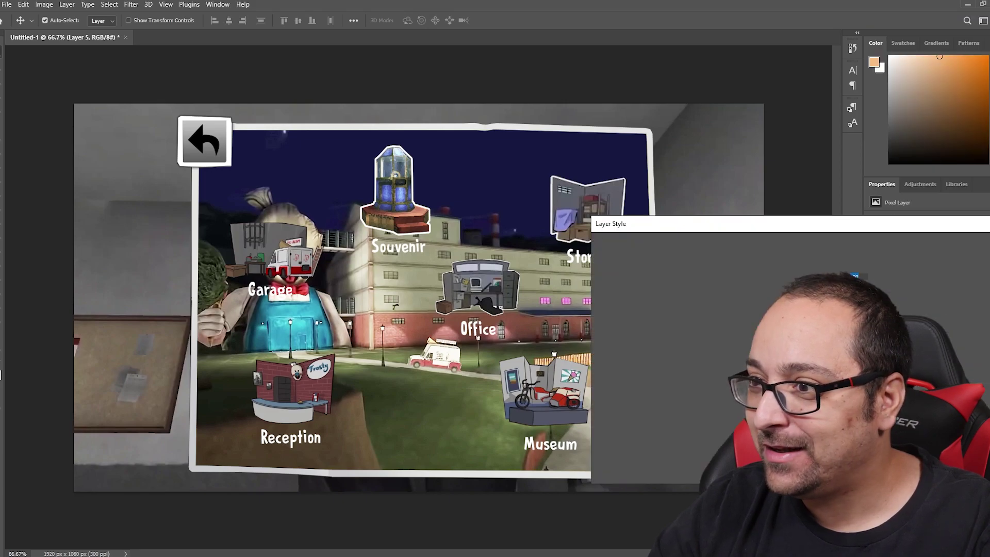
click(624, 373)
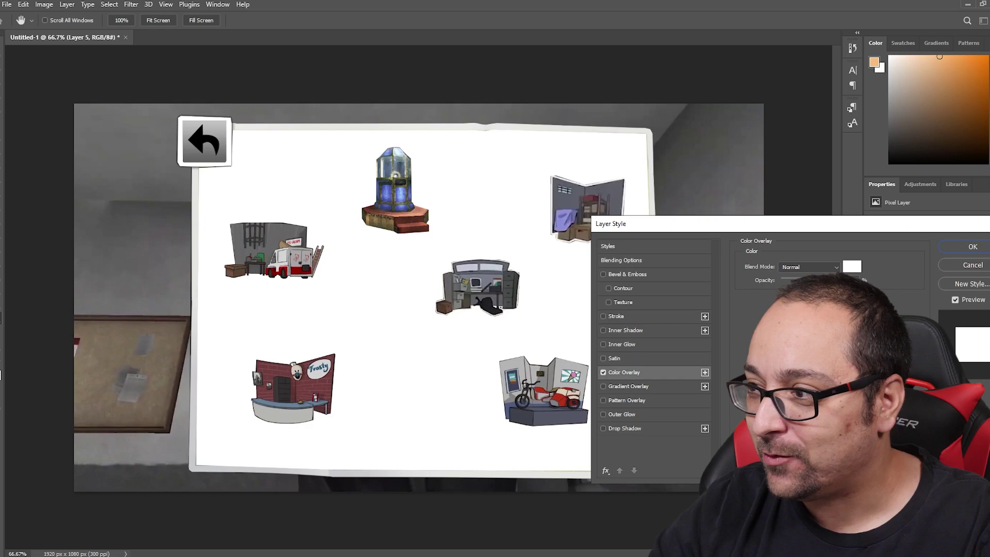
click(852, 266)
click(643, 254)
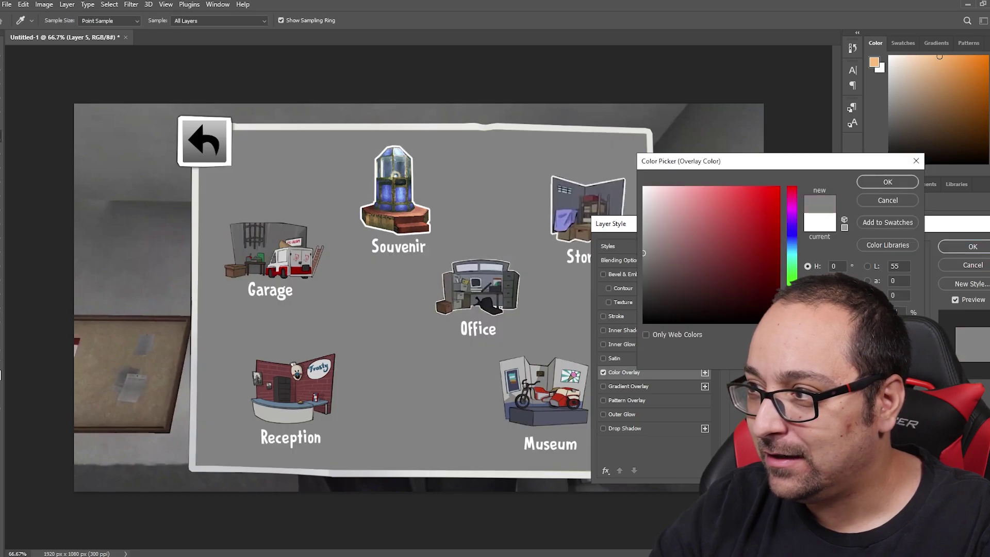
click(888, 182)
drag(841, 283, 813, 283)
click(972, 247)
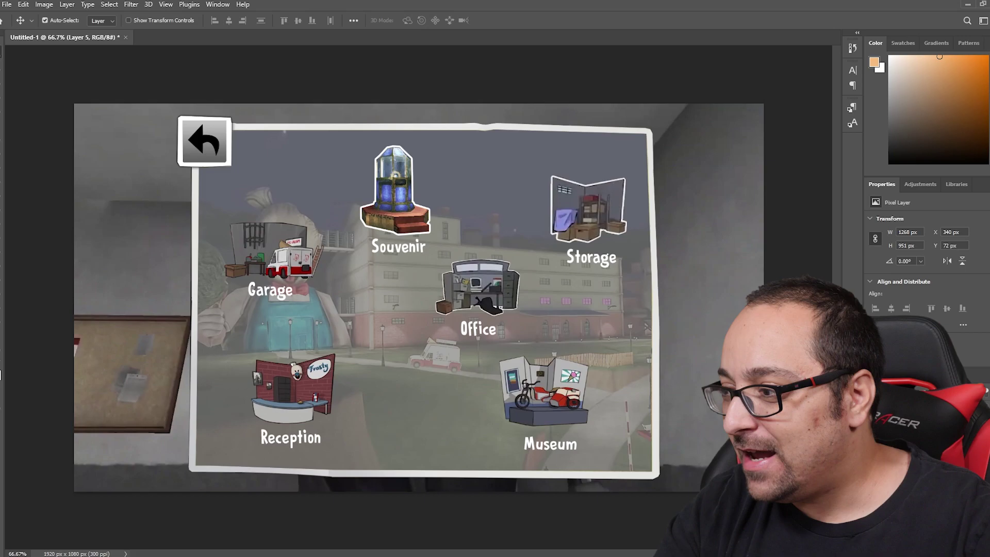
- Move the Reception room beside Museum and shift the Garage group down-right
click(924, 433)
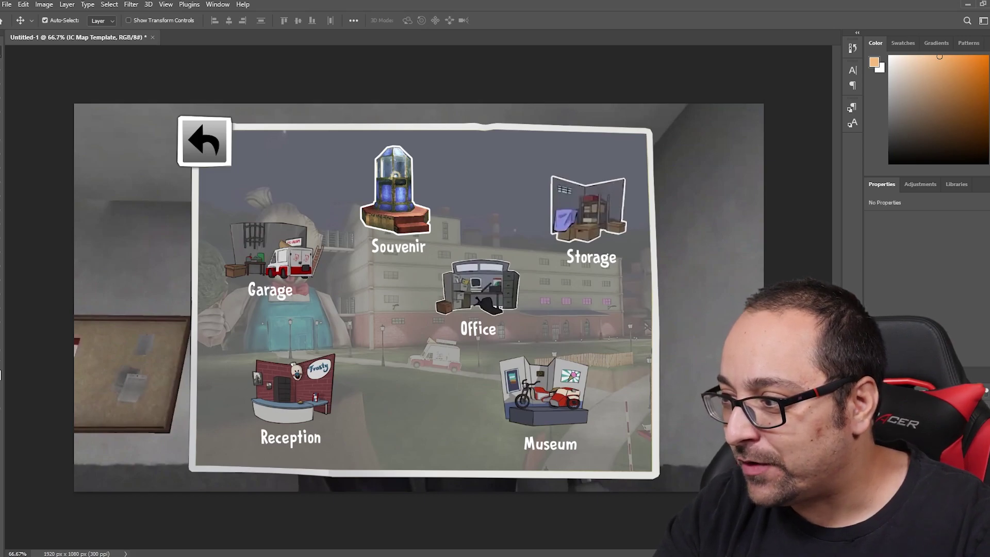
drag(316, 384, 578, 313)
click(271, 290)
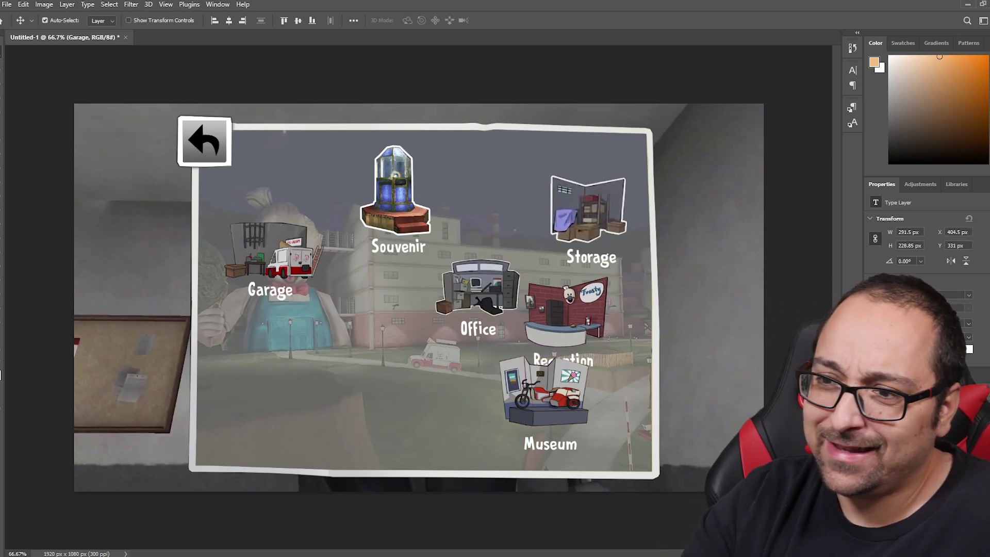
drag(284, 243, 302, 323)
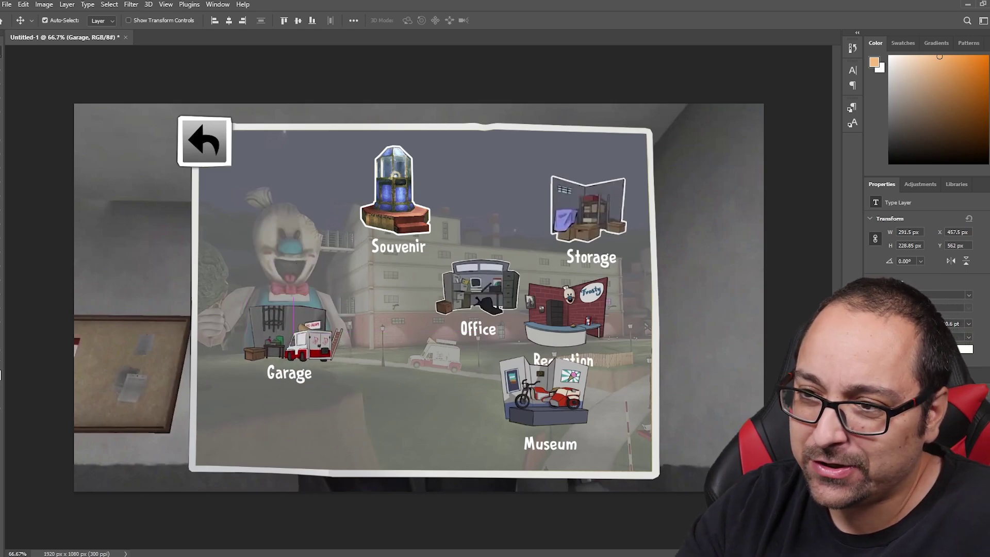
click(301, 323)
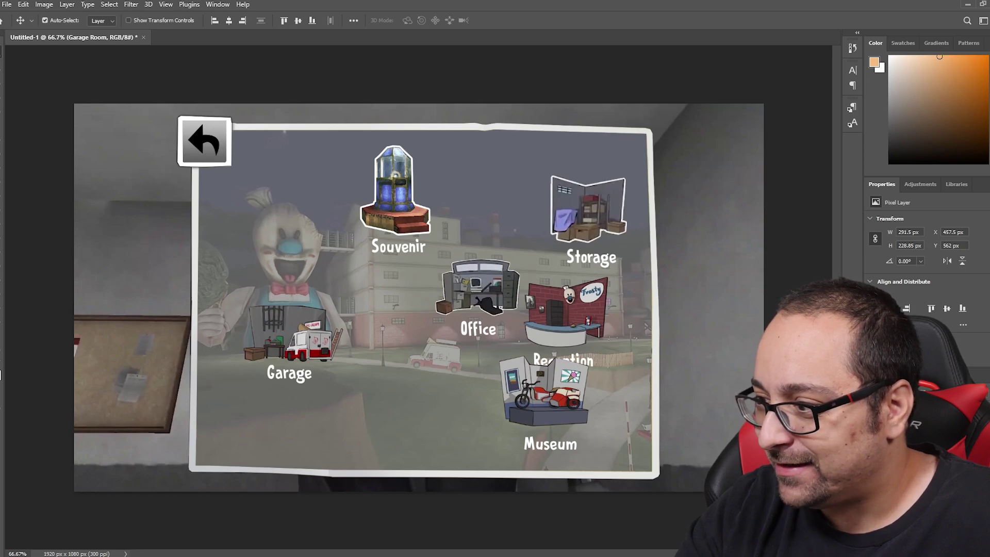
- Reposition Office down-left, Souvenir right and down, Museum up beside Storage, and Storage down
click(479, 290)
drag(478, 294, 411, 334)
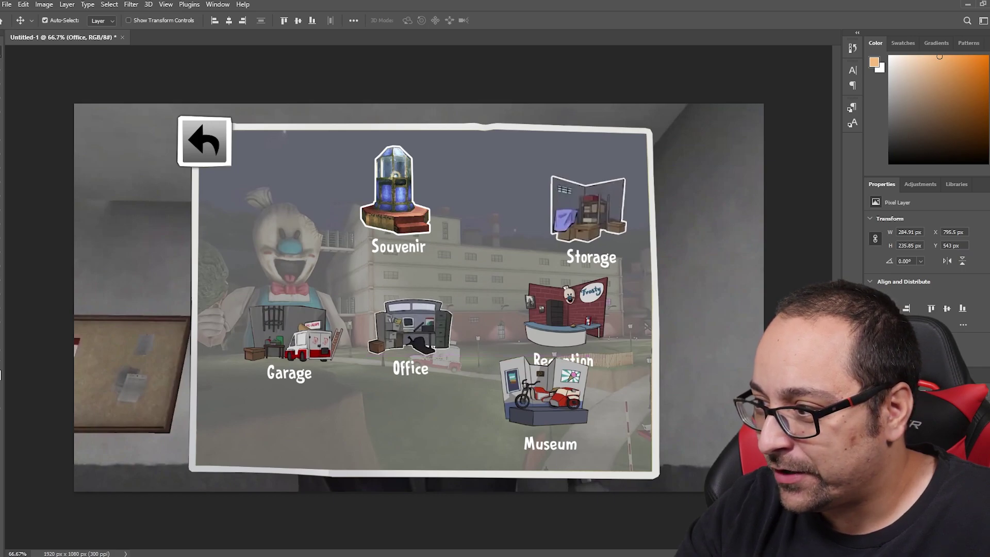
click(396, 196)
drag(401, 189, 426, 225)
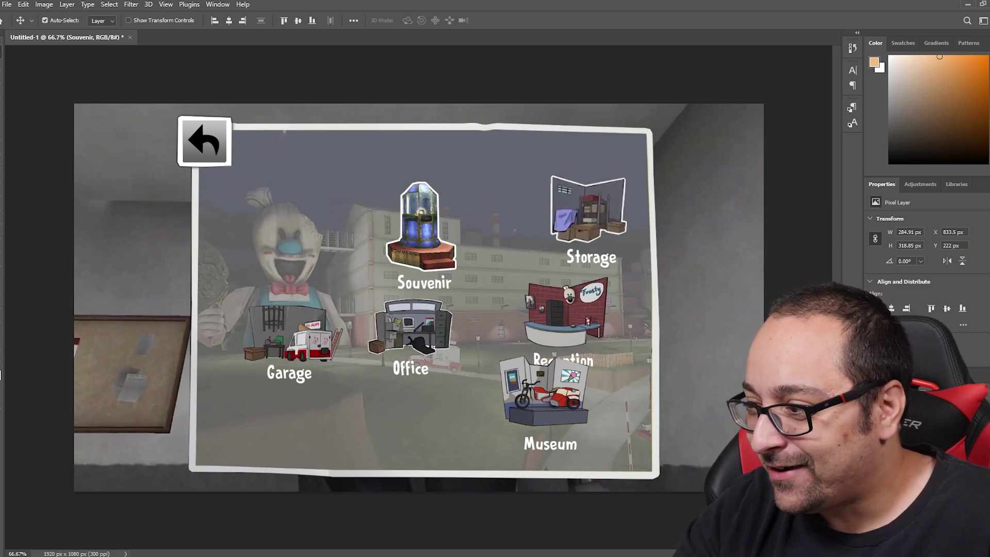
drag(569, 385, 530, 253)
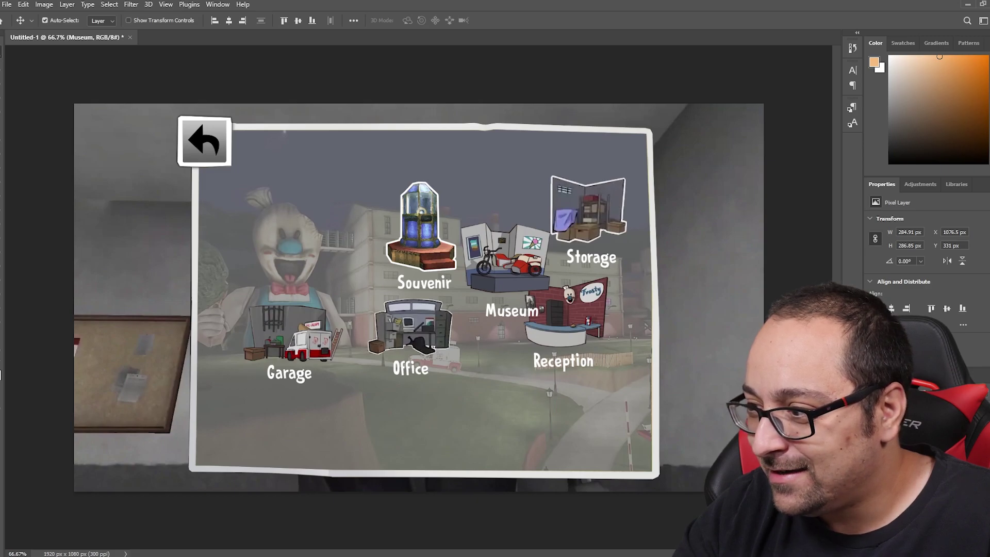
drag(593, 223, 608, 273)
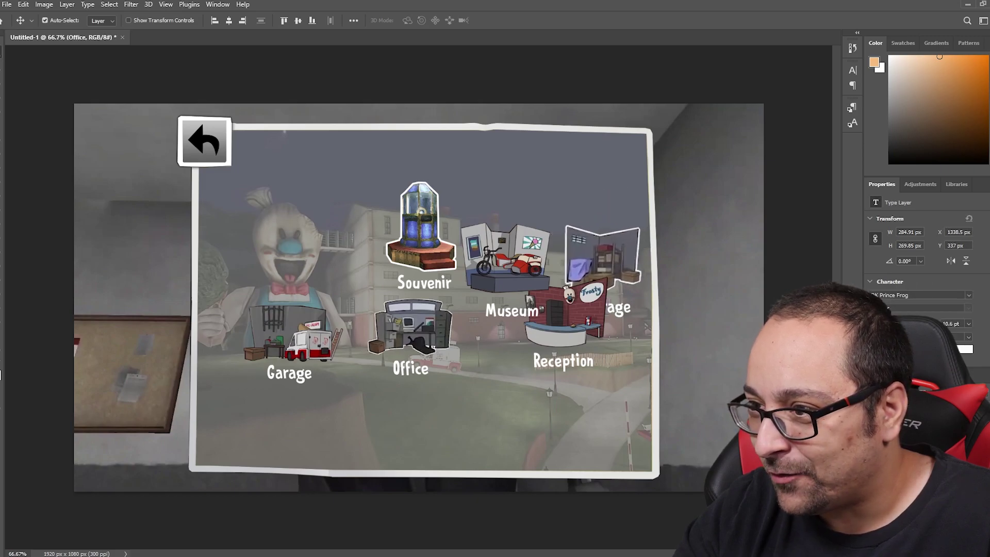